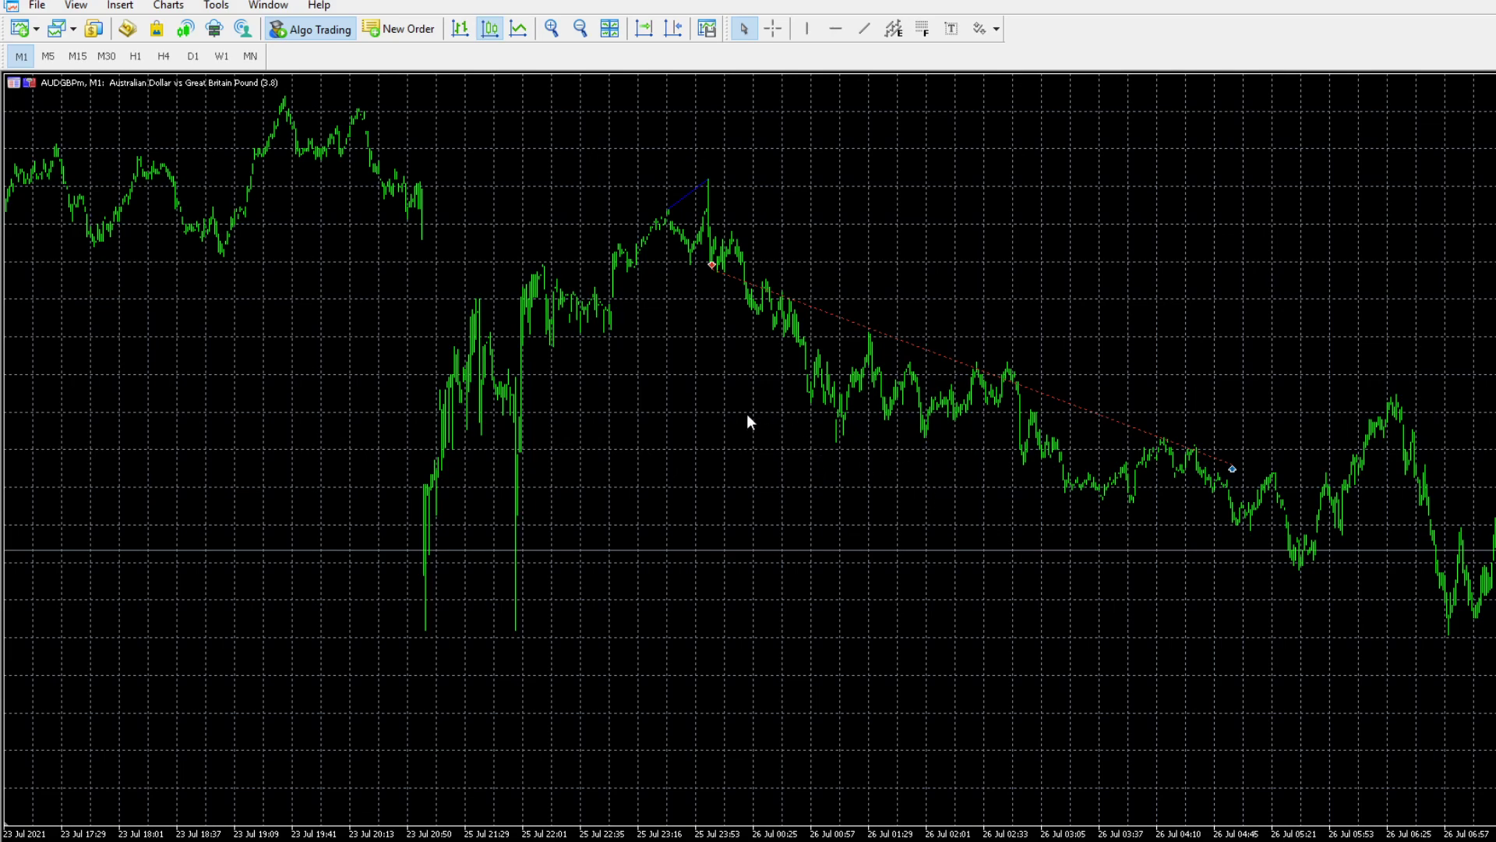
# Lengthen the blue trend line from the 25 Jul peak and place a red horizontal entry line at the sell marker
pyautogui.scroll(-3, 746, 421)
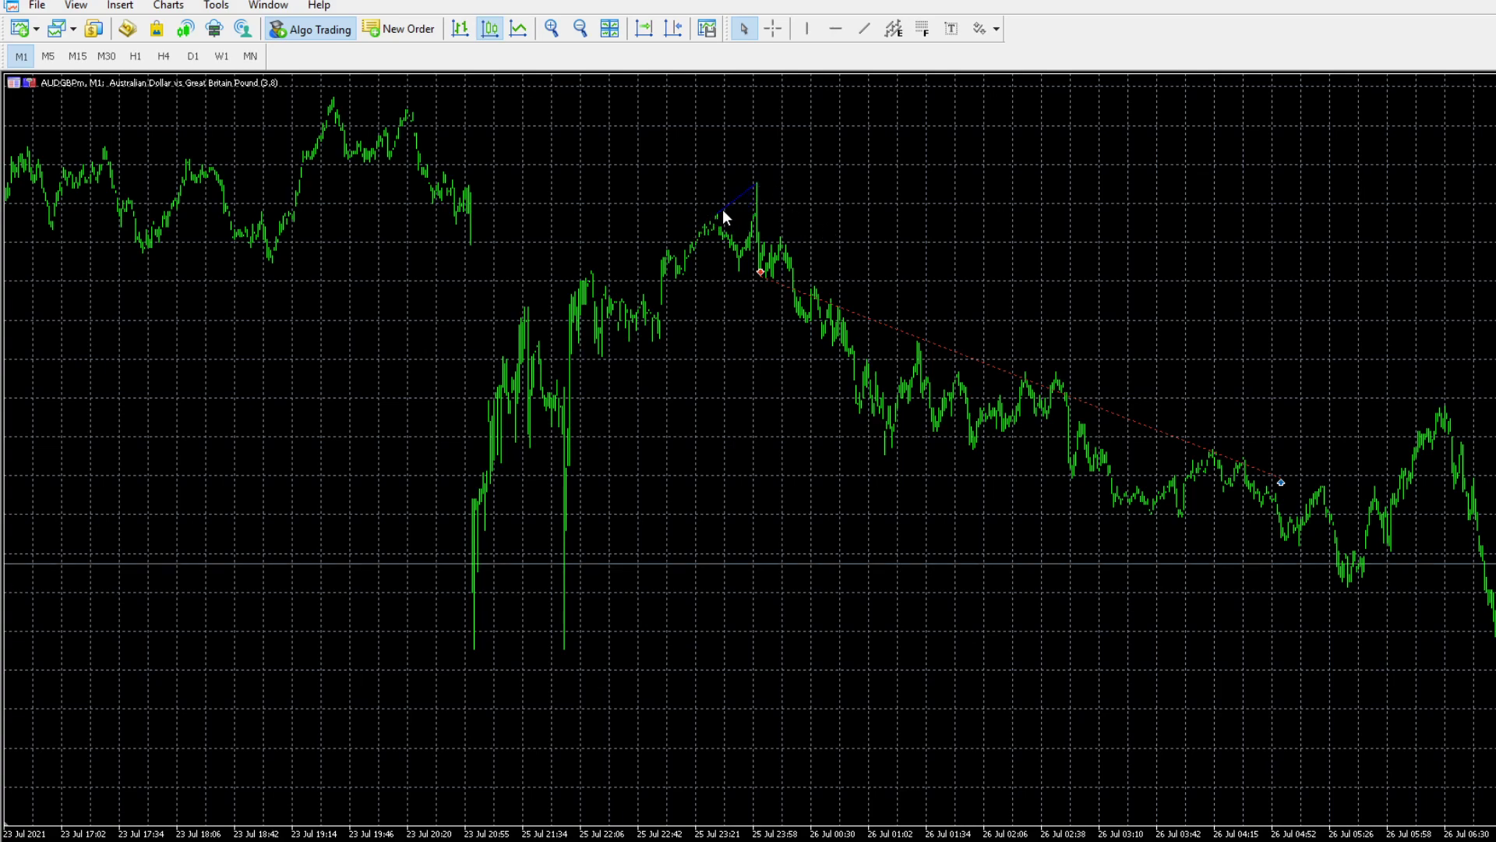
pyautogui.moveTo(723, 209)
pyautogui.mouseDown()
pyautogui.moveTo(714, 224)
pyautogui.moveTo(746, 204)
pyautogui.mouseUp()
pyautogui.click(835, 29)
pyautogui.click(746, 267)
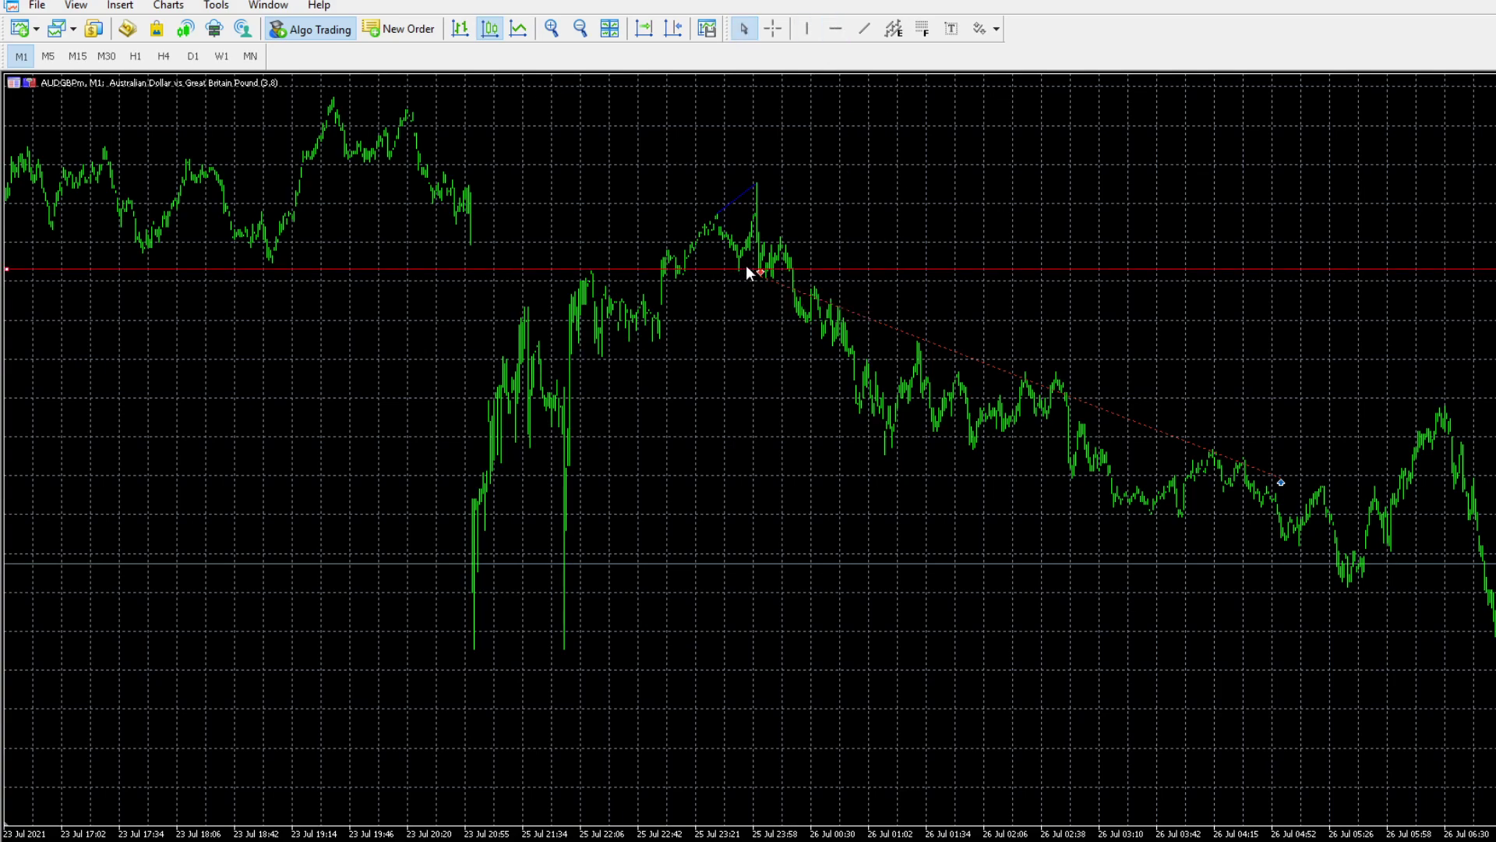
pyautogui.moveTo(745, 265); pyautogui.dragTo(742, 271)
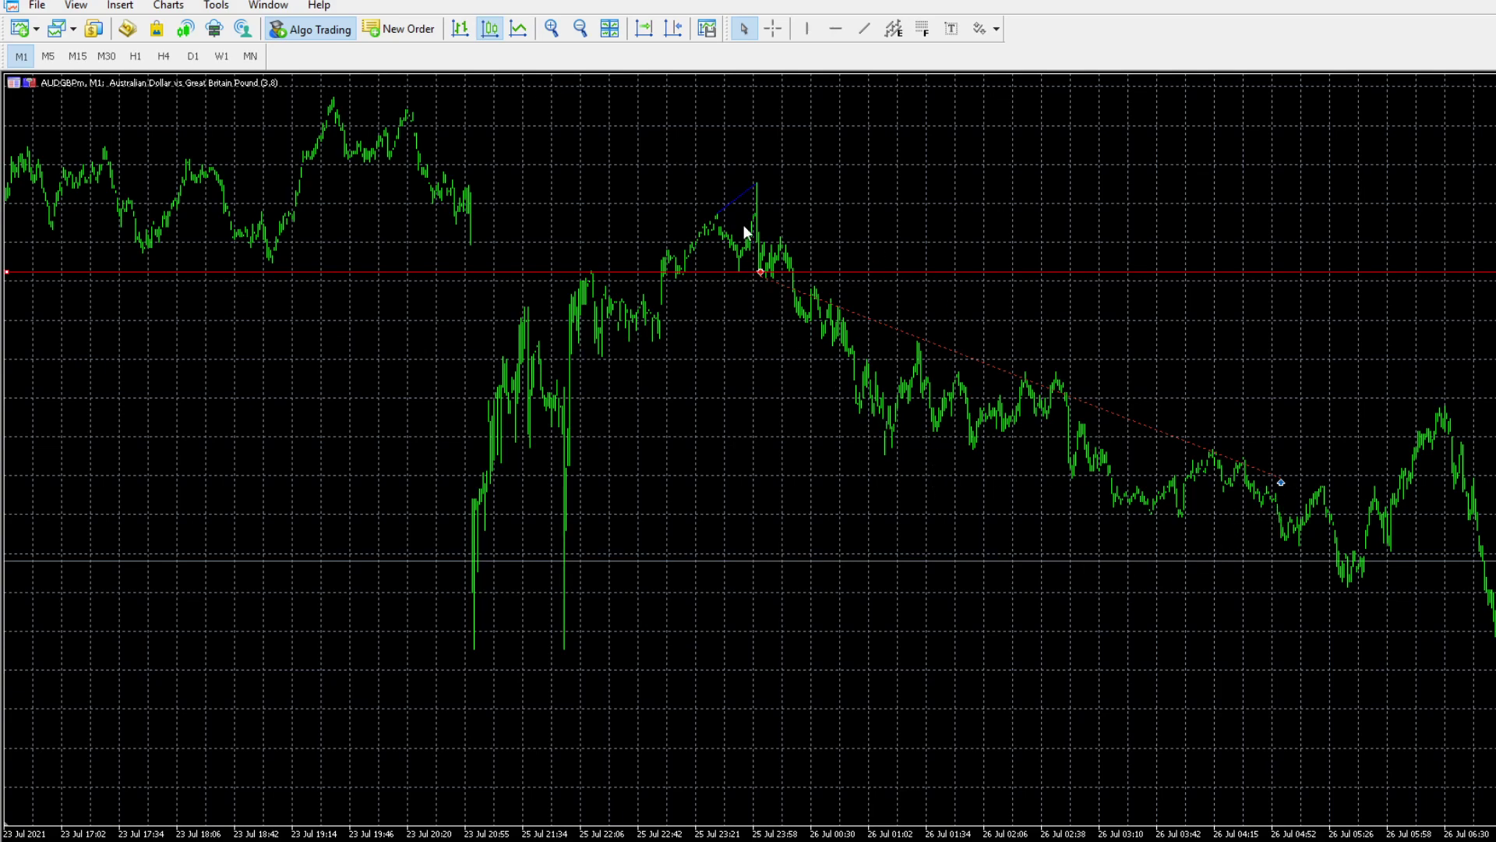
# Add a horizontal stop-loss line above the 25 Jul peak, then pan to review nearby bars
pyautogui.click(836, 29)
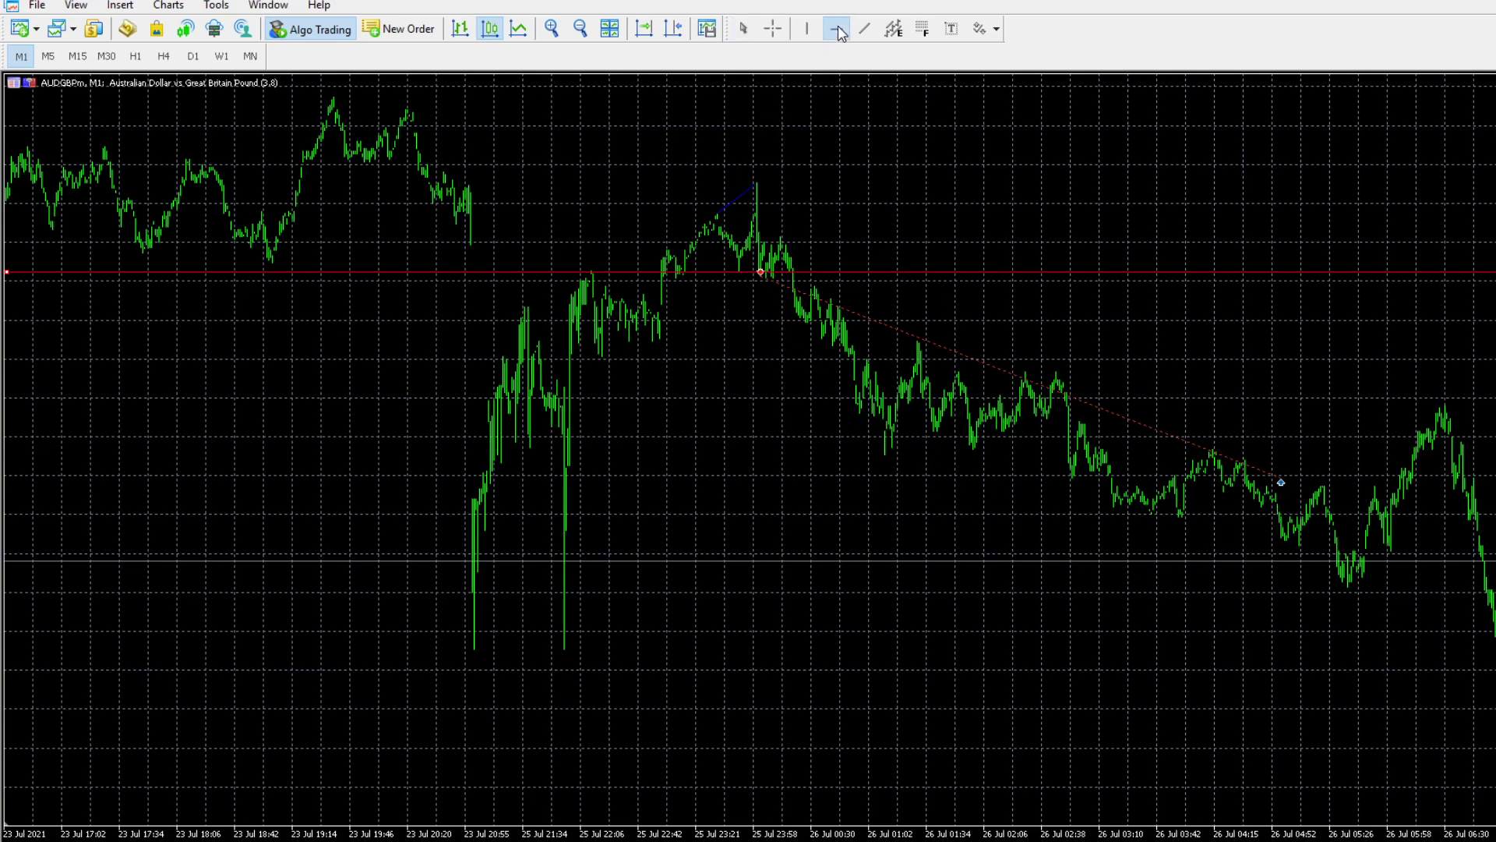
pyautogui.click(768, 184)
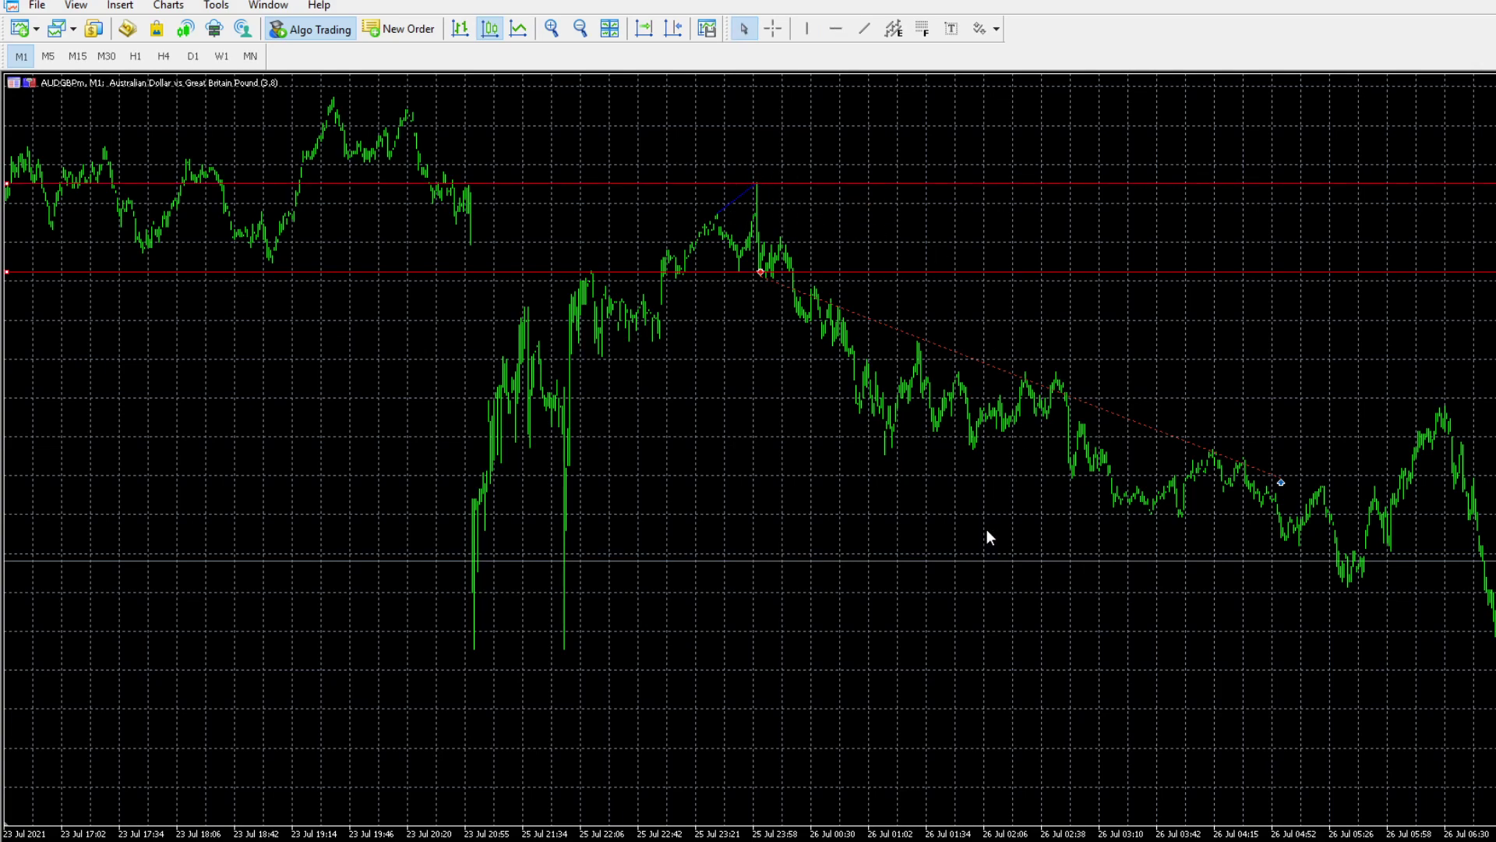
pyautogui.moveTo(1099, 592); pyautogui.dragTo(1011, 583)
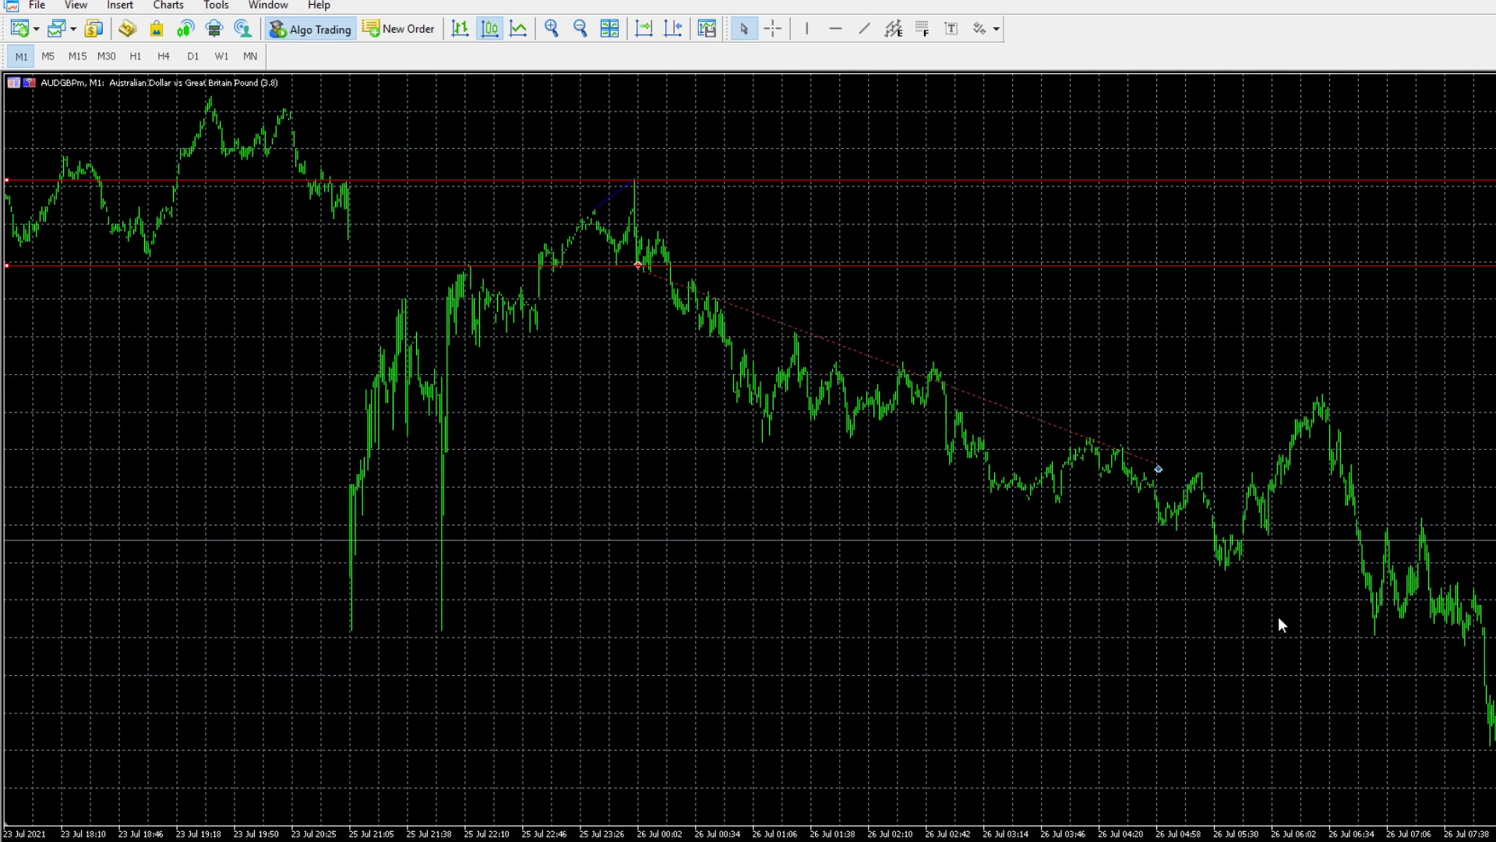
pyautogui.moveTo(1279, 622); pyautogui.dragTo(1219, 624)
pyautogui.moveTo(1049, 606); pyautogui.dragTo(1167, 610)
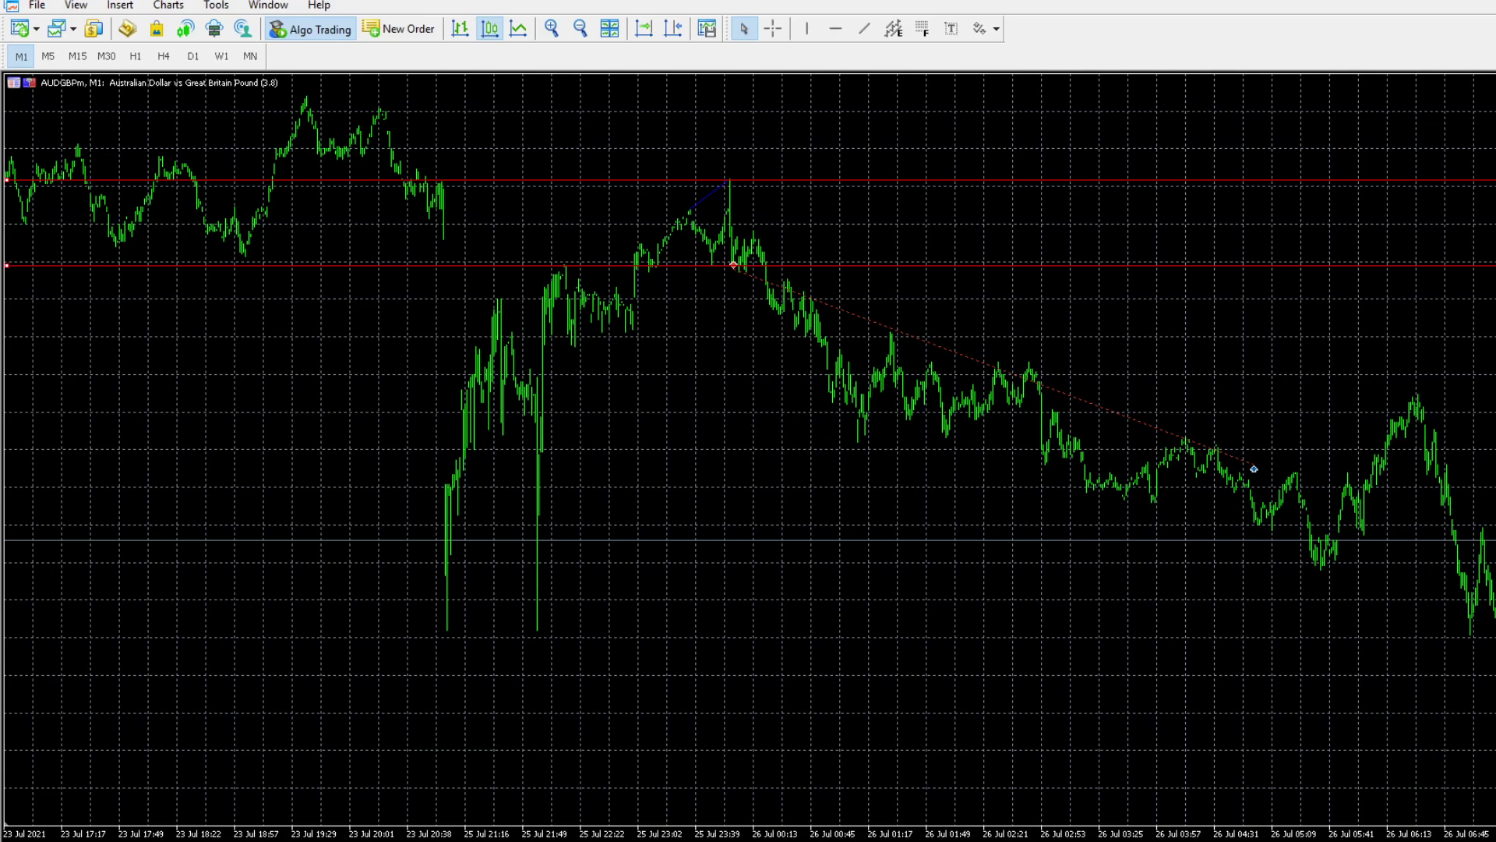
# Open the Strategy Tester with Ctrl+R and bring the 30 Jun GBPUSDm M1 bars into view
pyautogui.hotkey('ctrl', 'r')
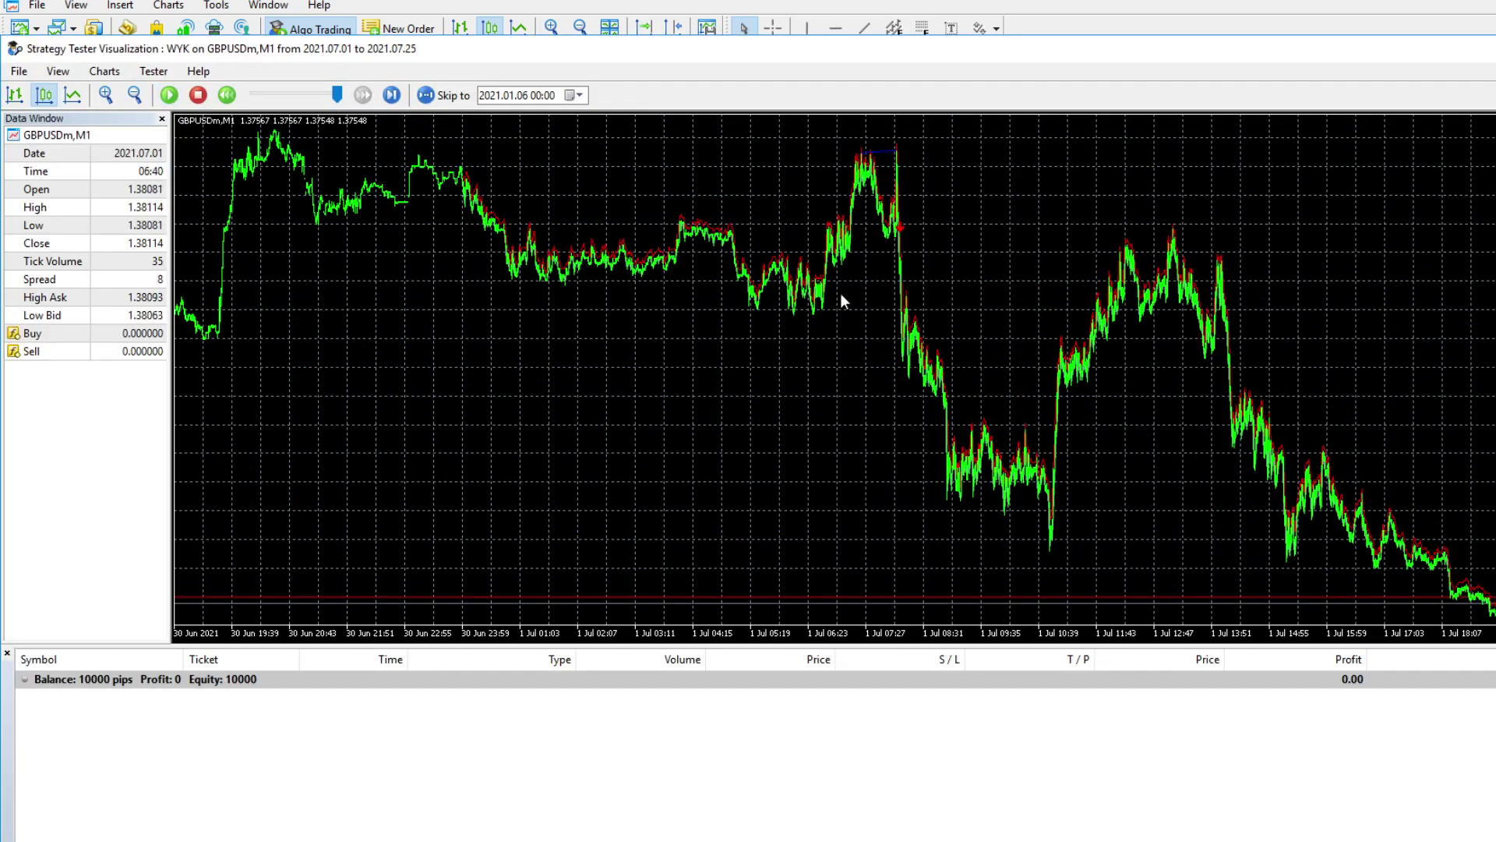
pyautogui.click(106, 95)
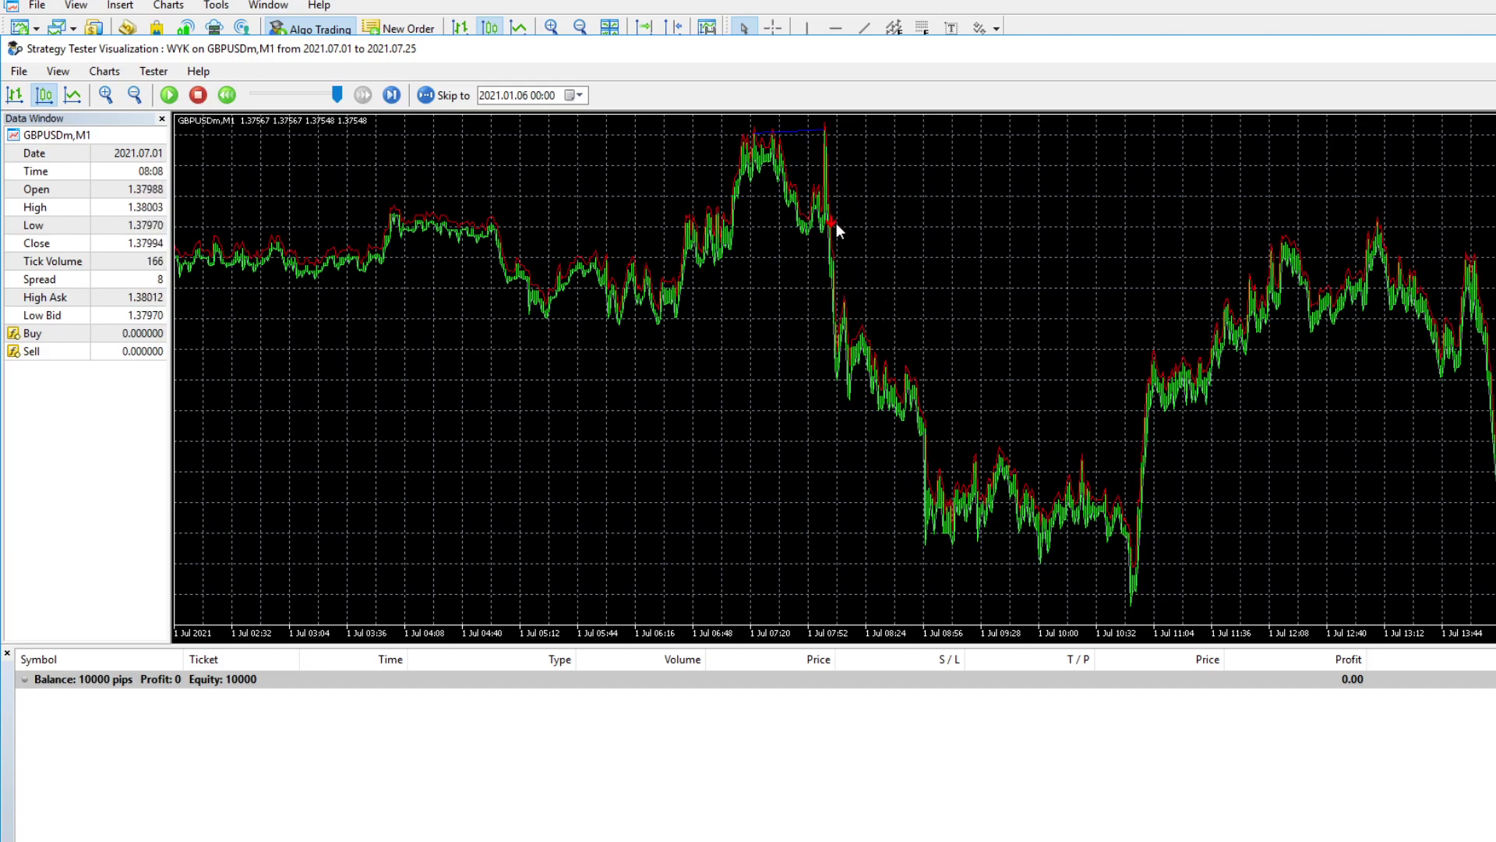
pyautogui.scroll(3, 884, 246)
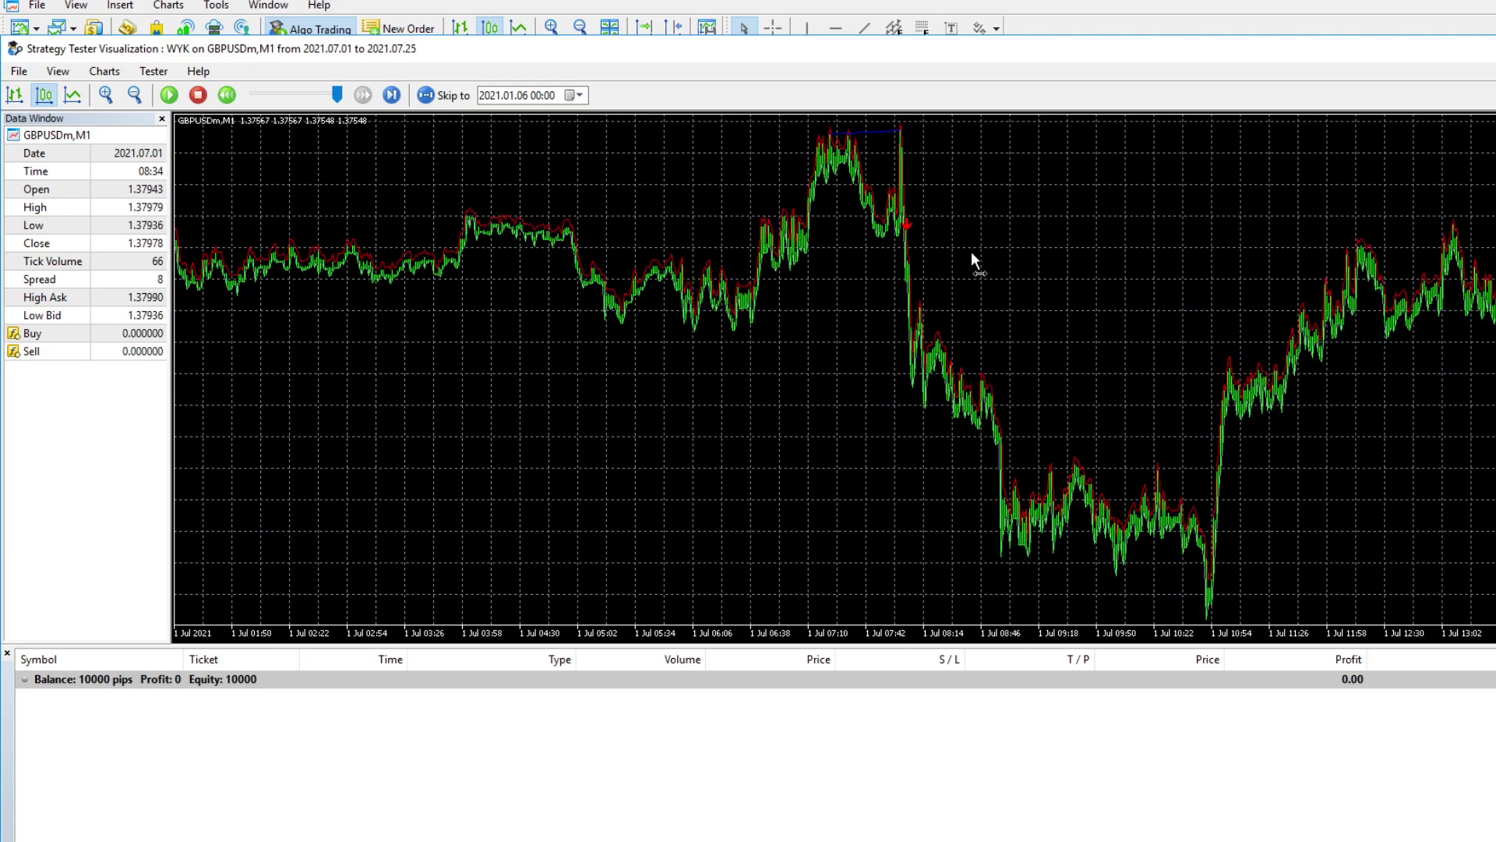
pyautogui.click(134, 94)
pyautogui.moveTo(395, 246); pyautogui.dragTo(769, 240)
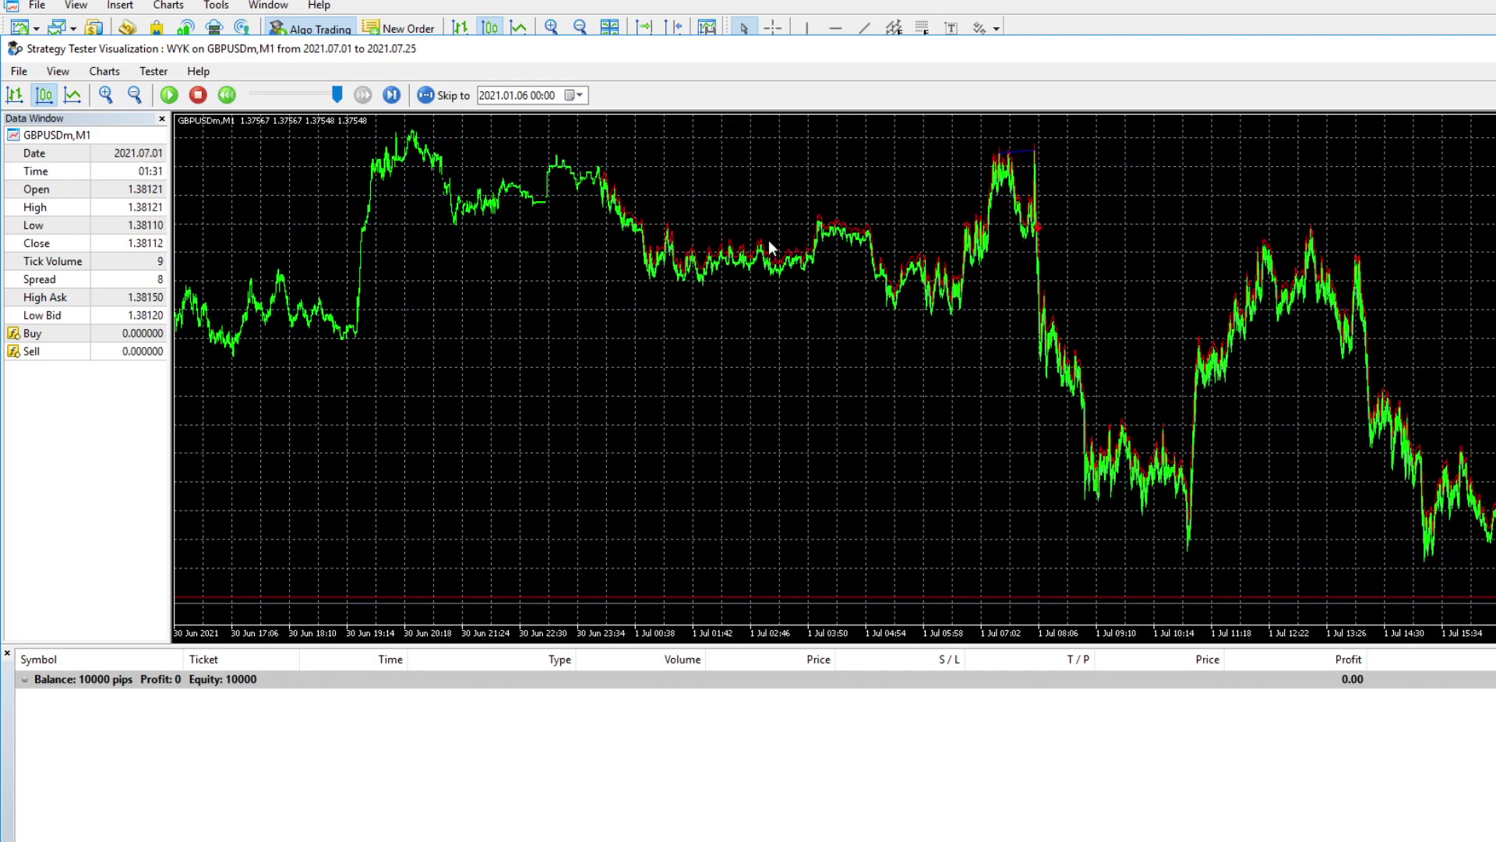
# Run the WYK playback briefly, measure the drop from the 08:05 bar, then resume playing
pyautogui.click(169, 94)
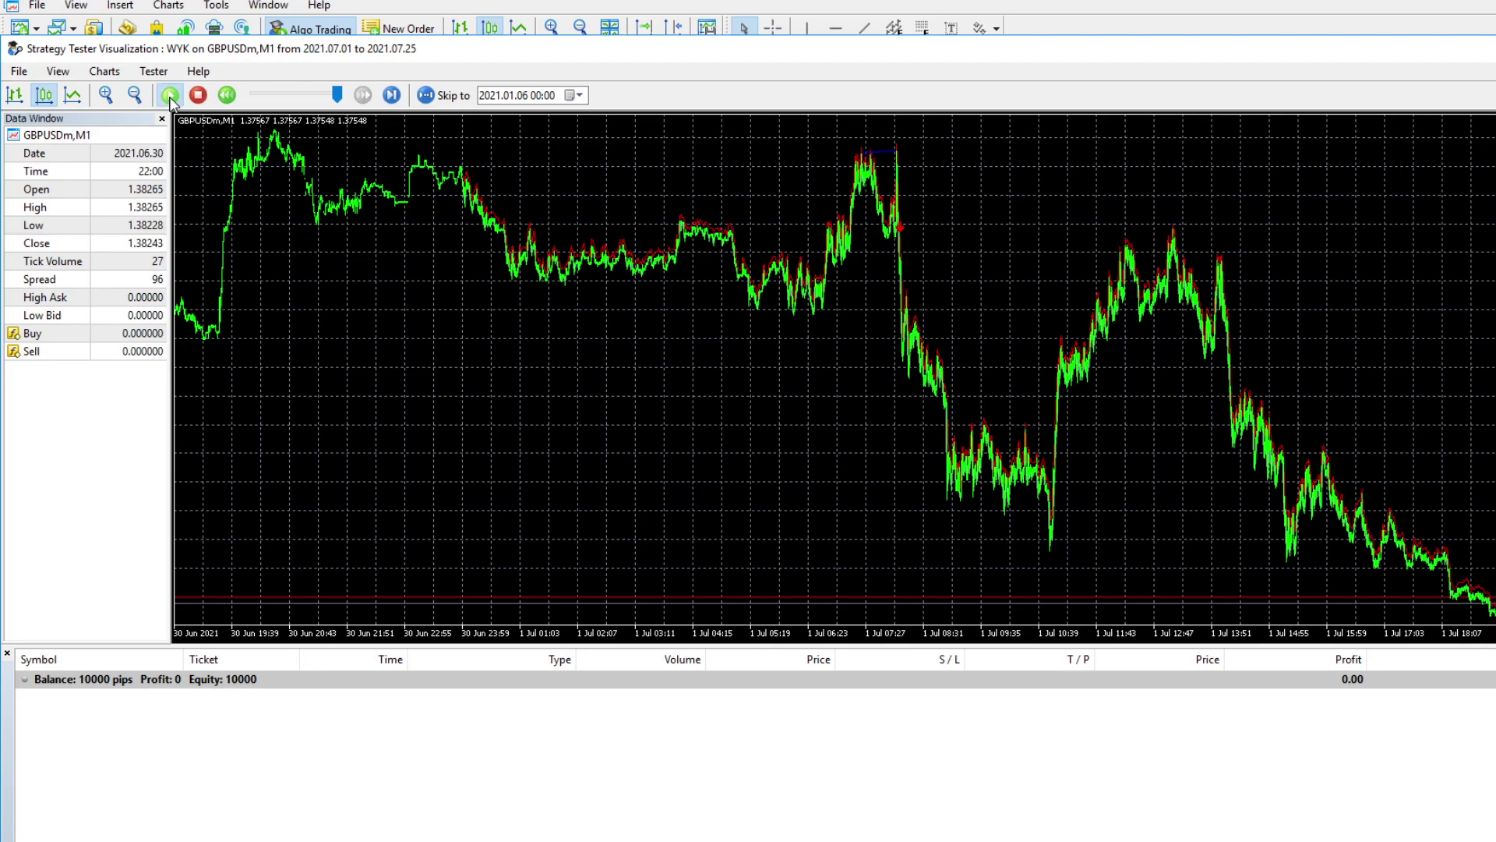
pyautogui.click(170, 94)
pyautogui.scroll(10, 1239, 374)
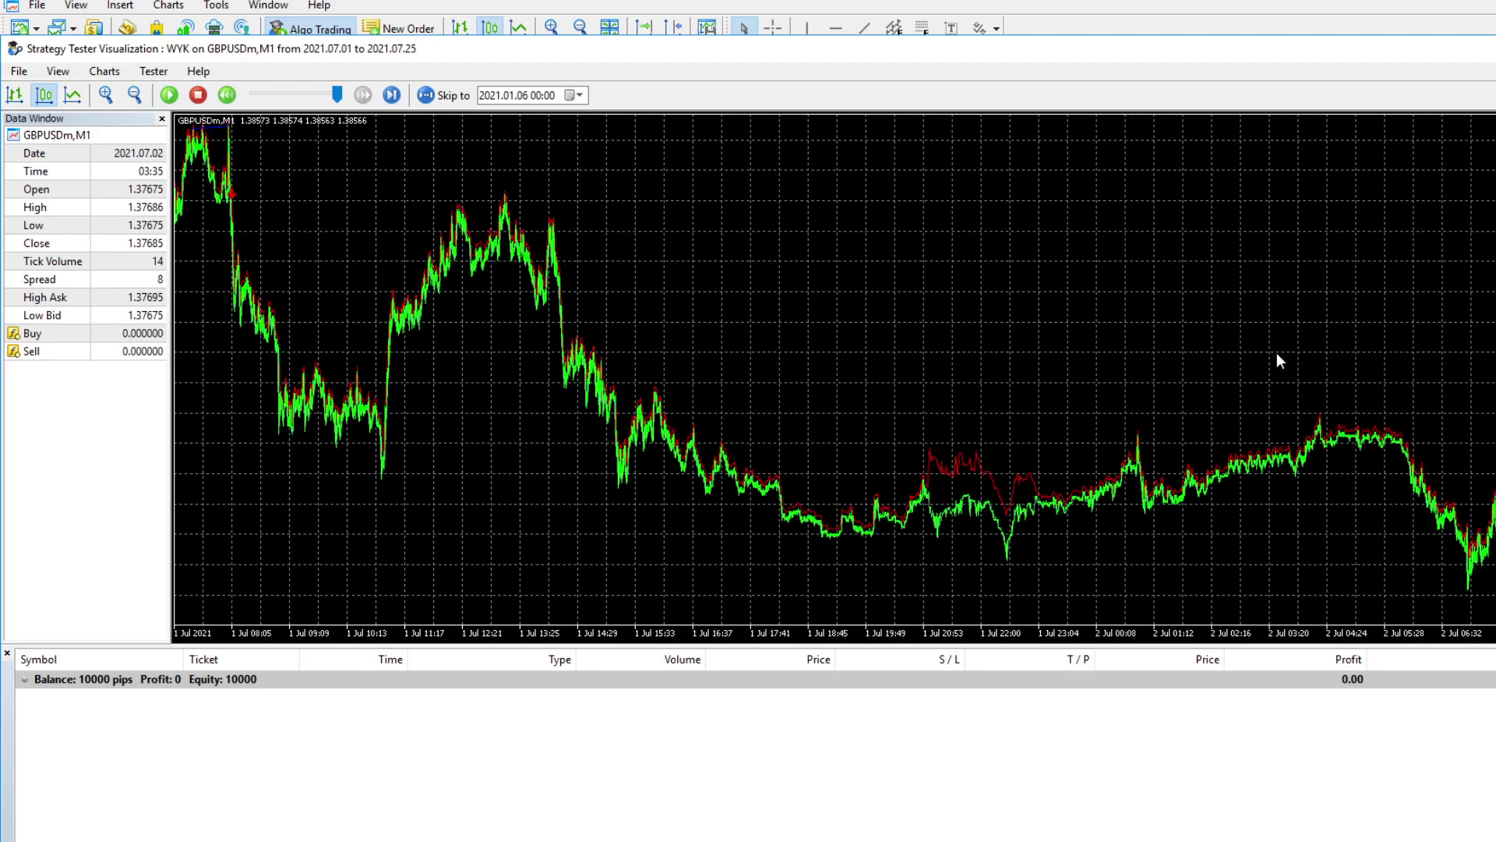
pyautogui.scroll(2, 1222, 362)
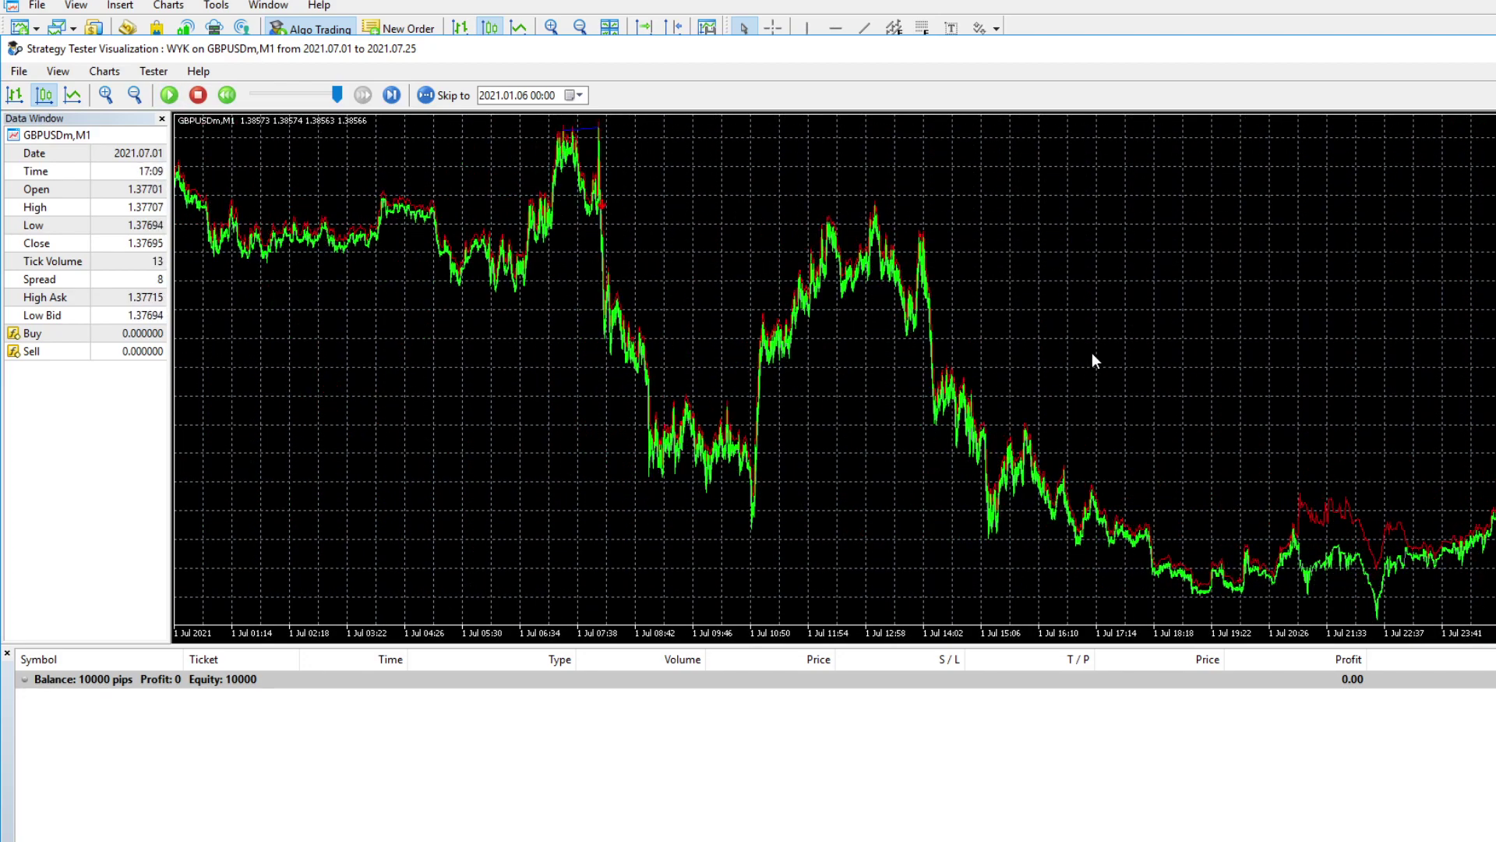
pyautogui.middleClick(1092, 352)
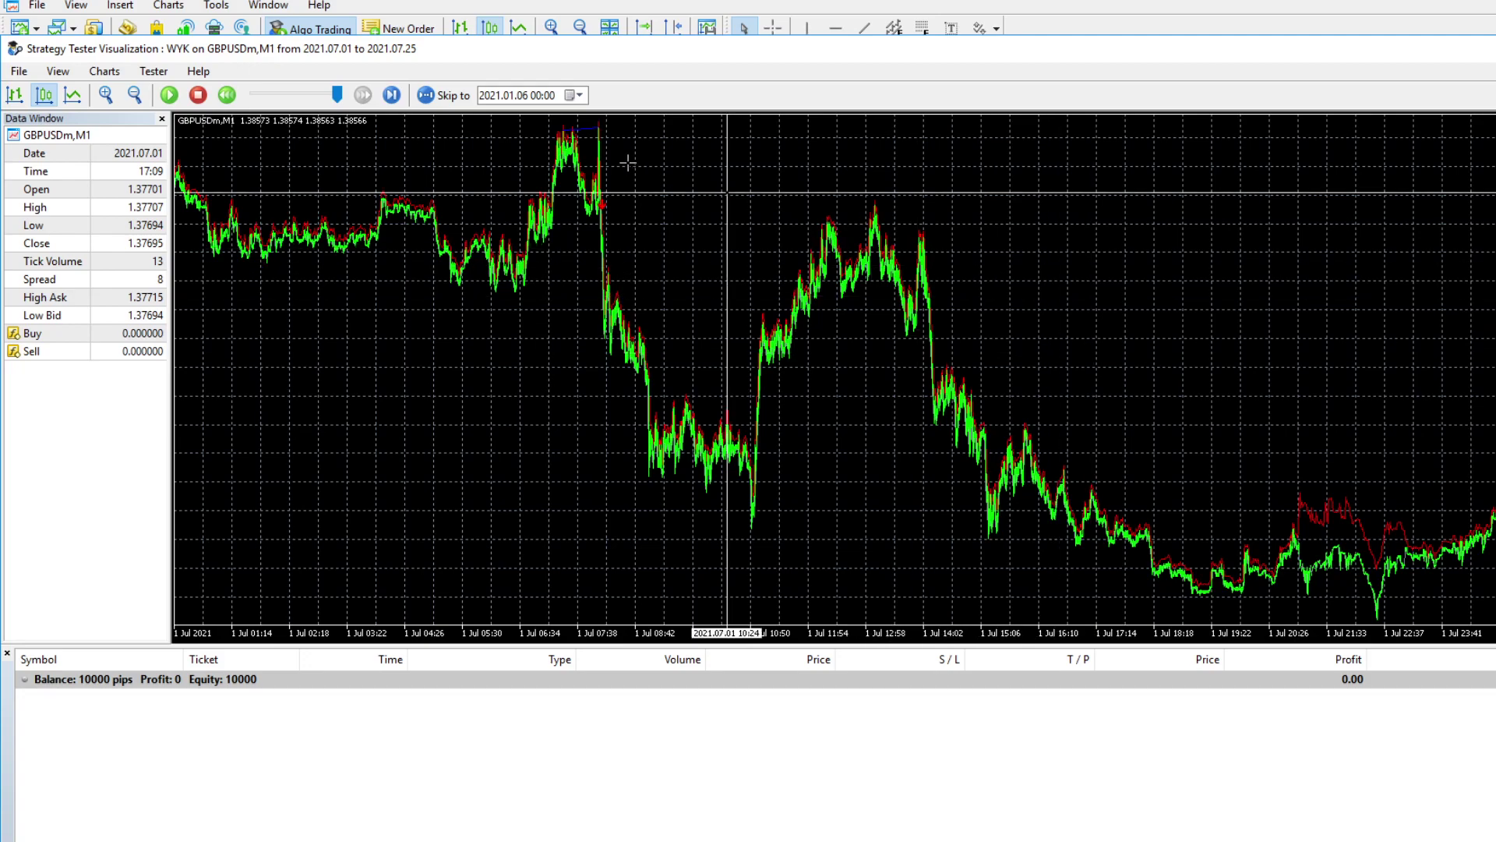
pyautogui.moveTo(605, 209); pyautogui.dragTo(967, 551)
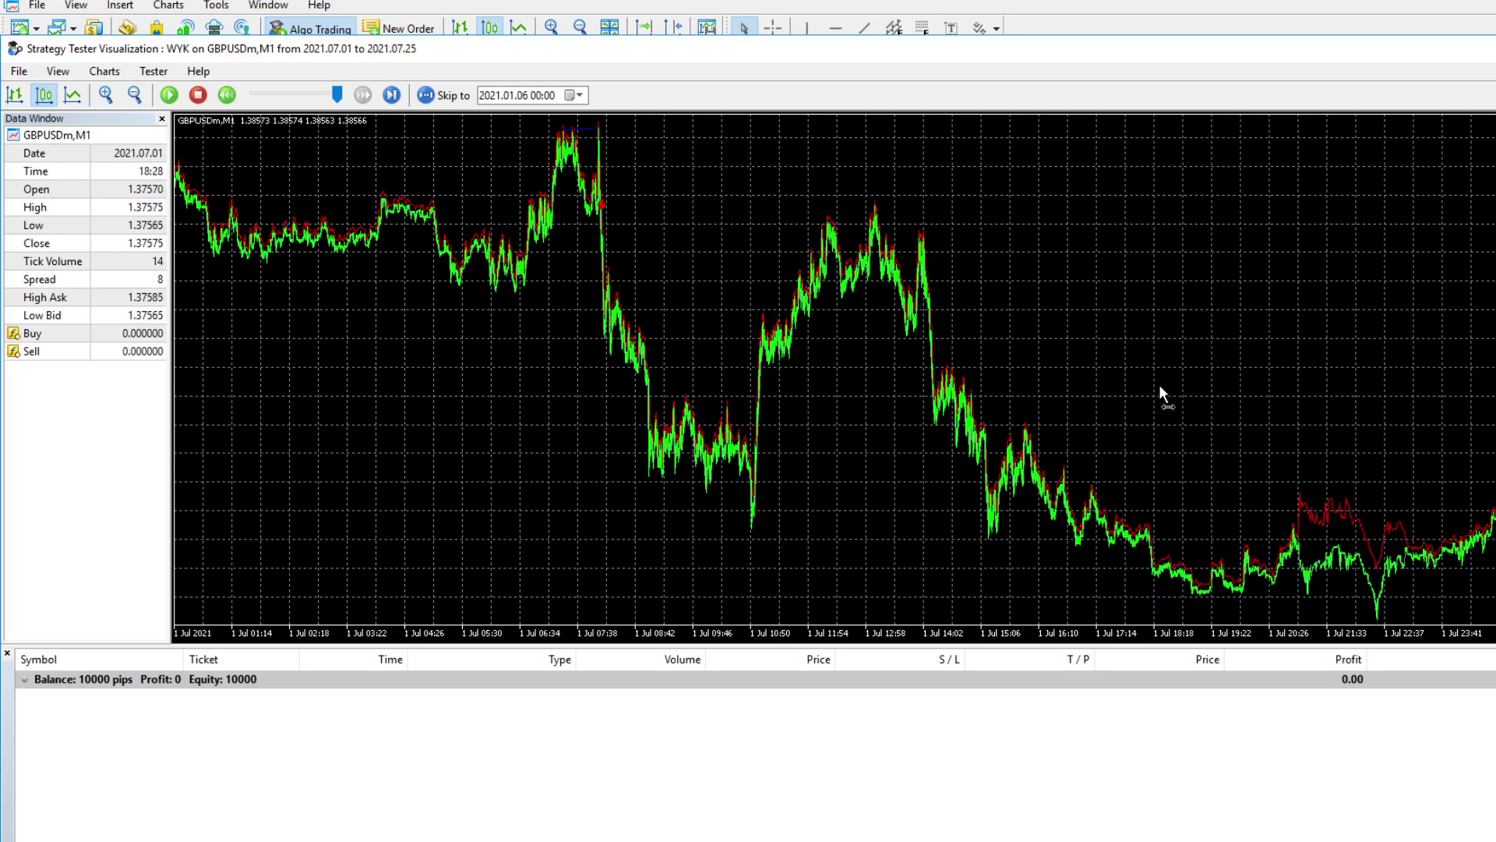
pyautogui.moveTo(1158, 385); pyautogui.dragTo(979, 371)
pyautogui.click(169, 94)
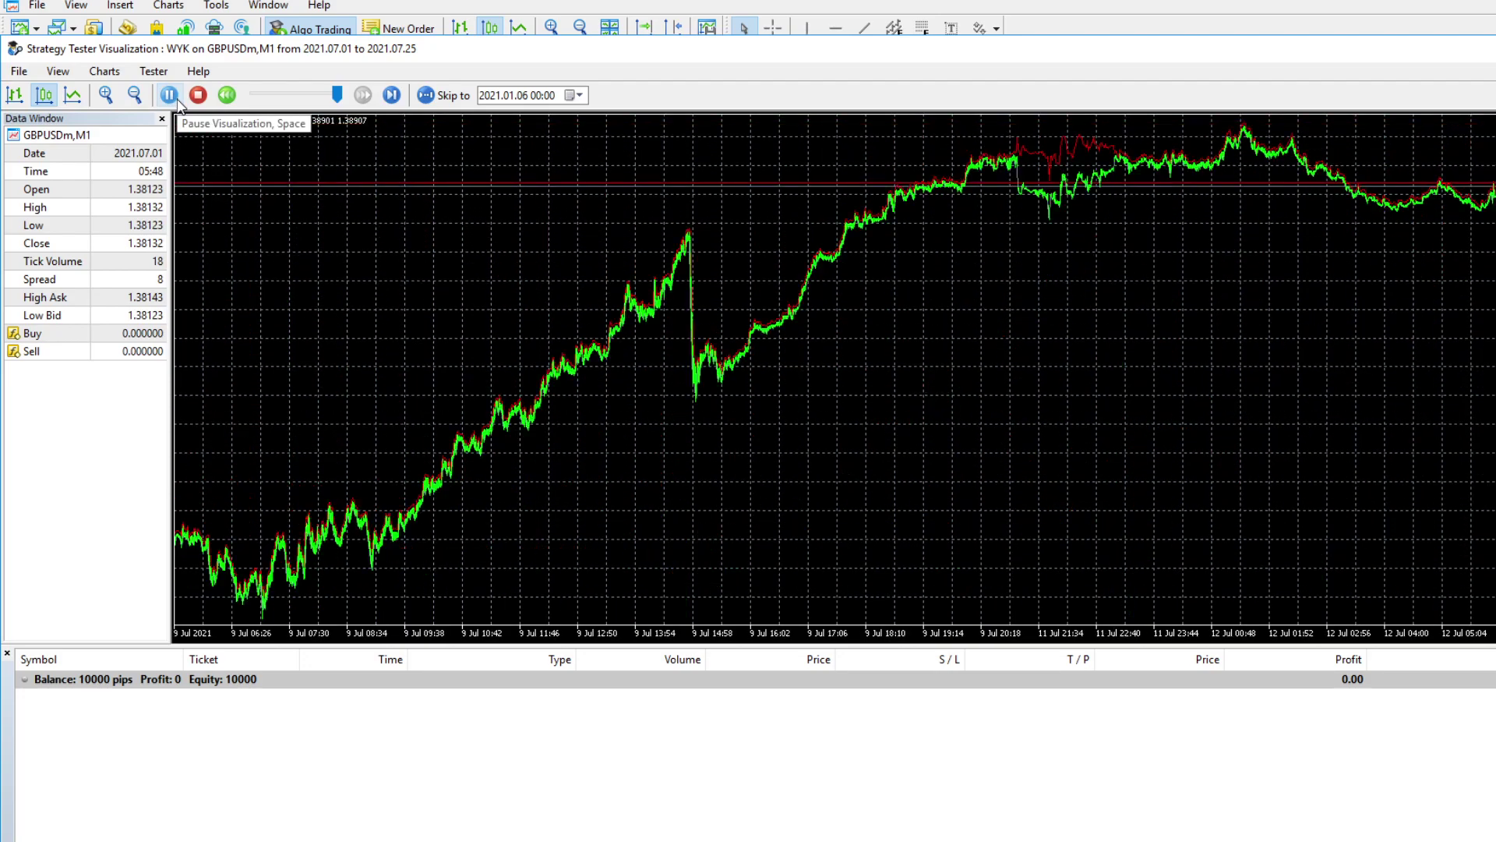
# Pause the visualization and pan across the 9–12 Jul bars to review the red signal marks
pyautogui.click(169, 94)
pyautogui.moveTo(955, 419); pyautogui.dragTo(808, 494)
pyautogui.moveTo(784, 561); pyautogui.dragTo(1367, 521)
pyautogui.moveTo(749, 467); pyautogui.dragTo(1045, 457)
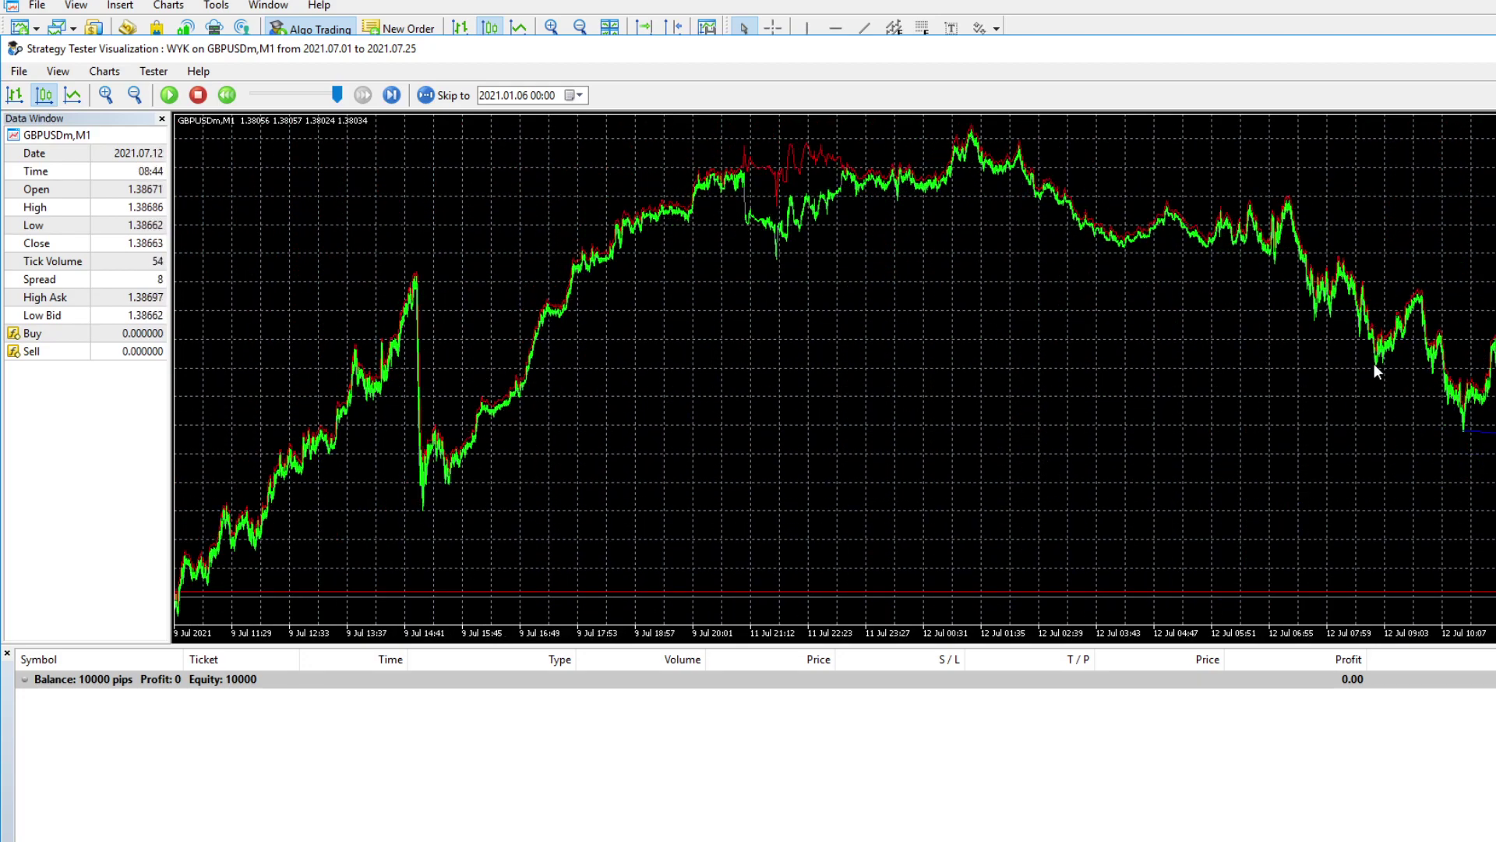
pyautogui.moveTo(1375, 366); pyautogui.dragTo(879, 438)
pyautogui.moveTo(855, 493); pyautogui.dragTo(656, 510)
pyautogui.moveTo(1247, 367); pyautogui.dragTo(948, 400)
pyautogui.moveTo(1036, 316); pyautogui.dragTo(1027, 349)
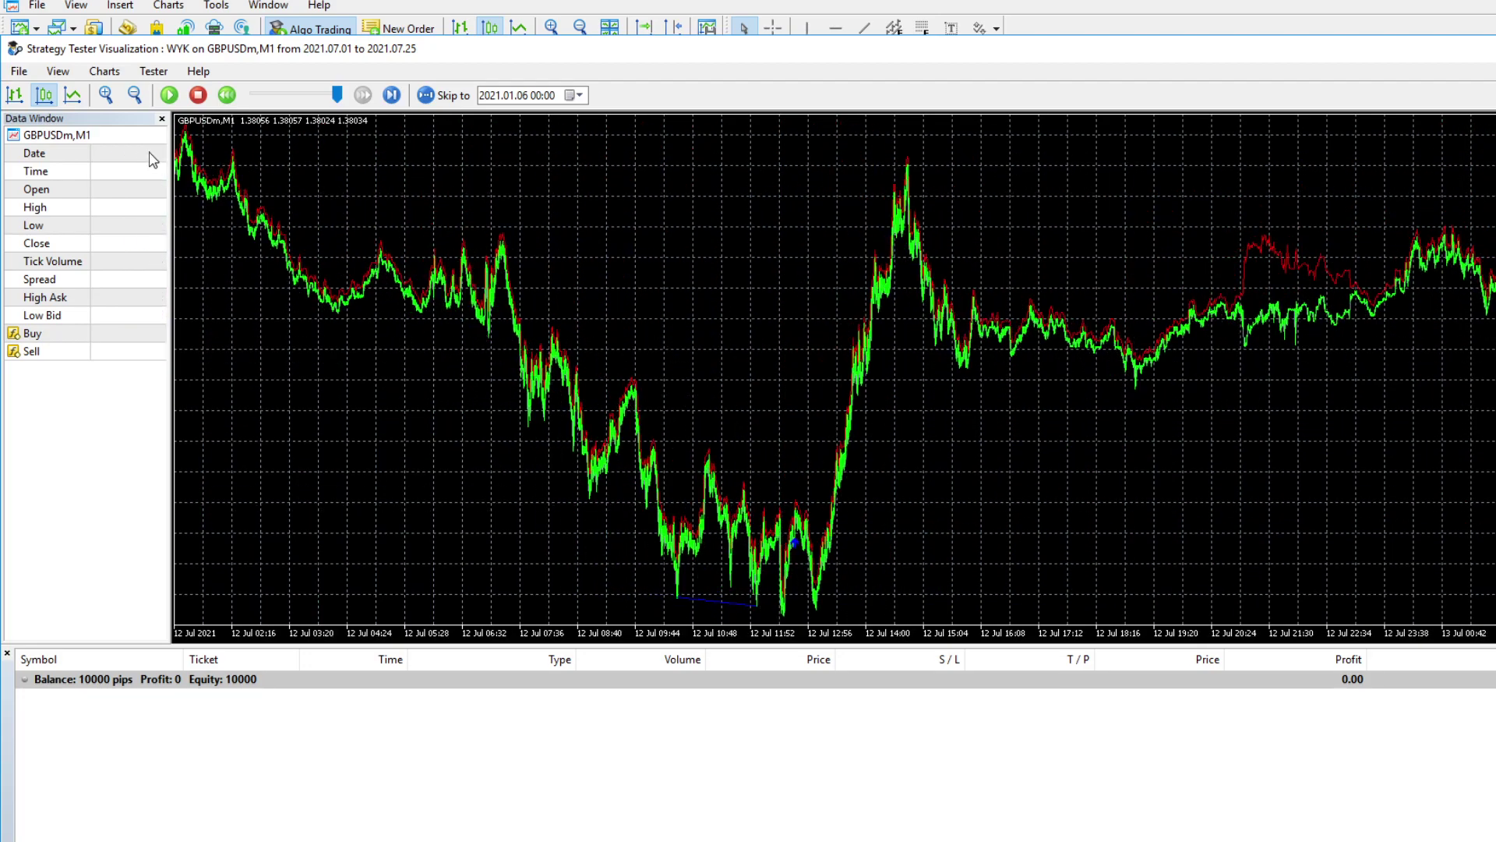
# Measure the rebound from the 12 Jul low, pan to 12–13 Jul, then play briefly and pause
pyautogui.middleClick(798, 423)
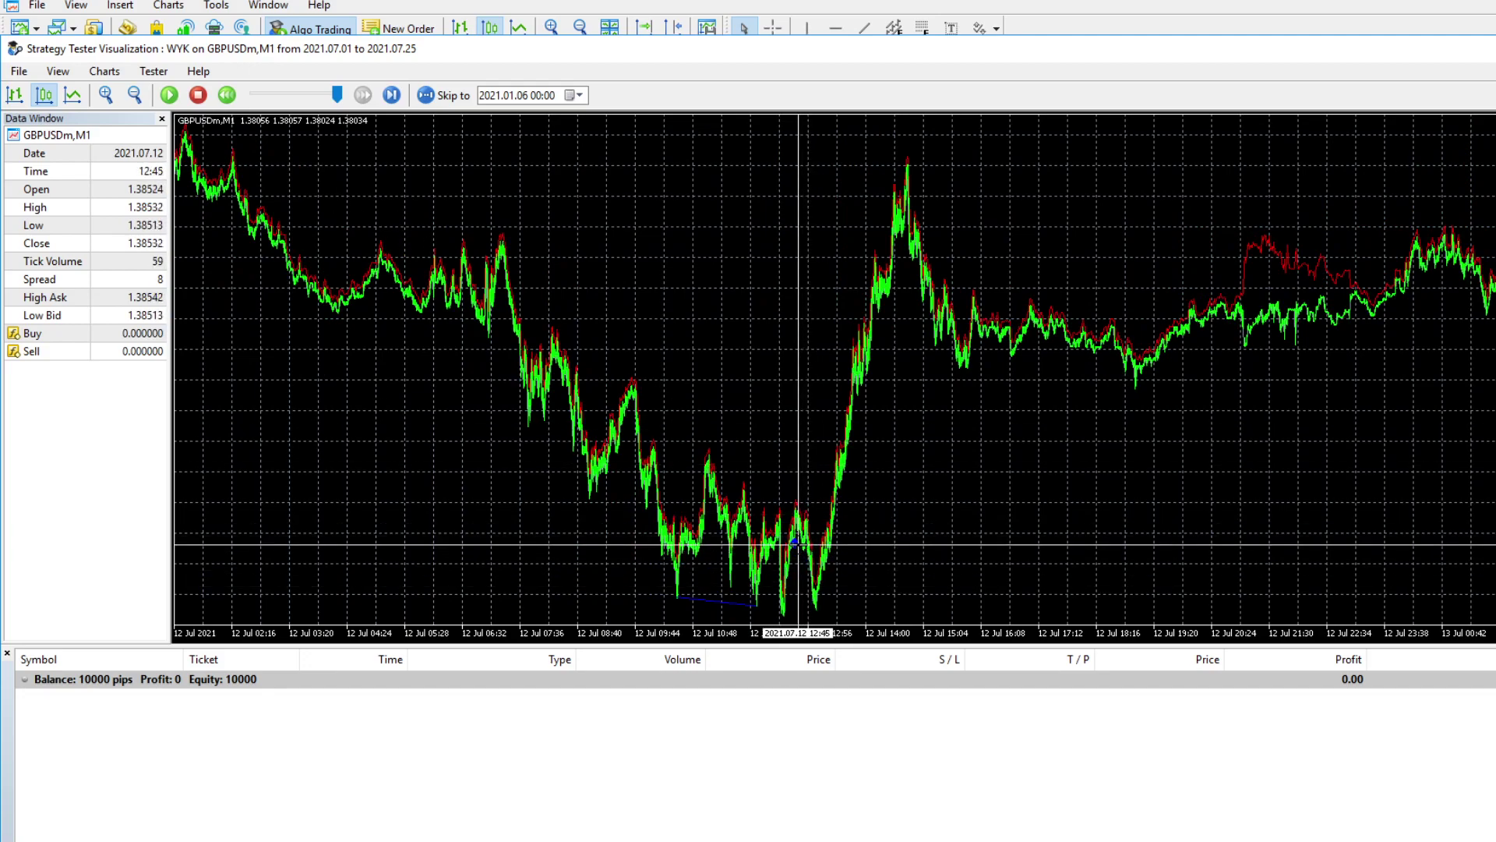
pyautogui.moveTo(794, 544); pyautogui.dragTo(1348, 161)
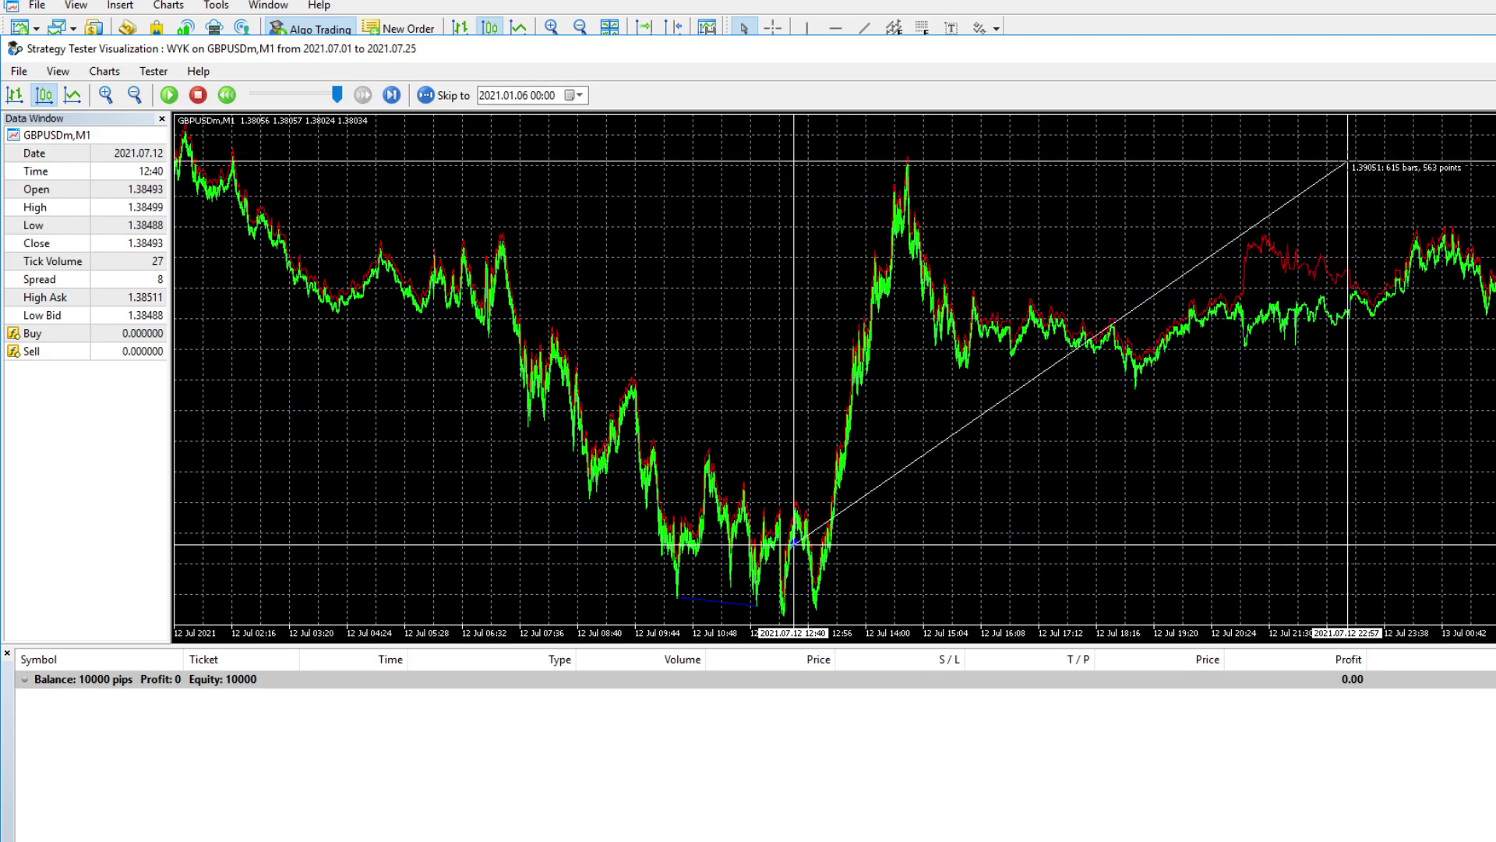
pyautogui.moveTo(1461, 383); pyautogui.dragTo(1072, 435)
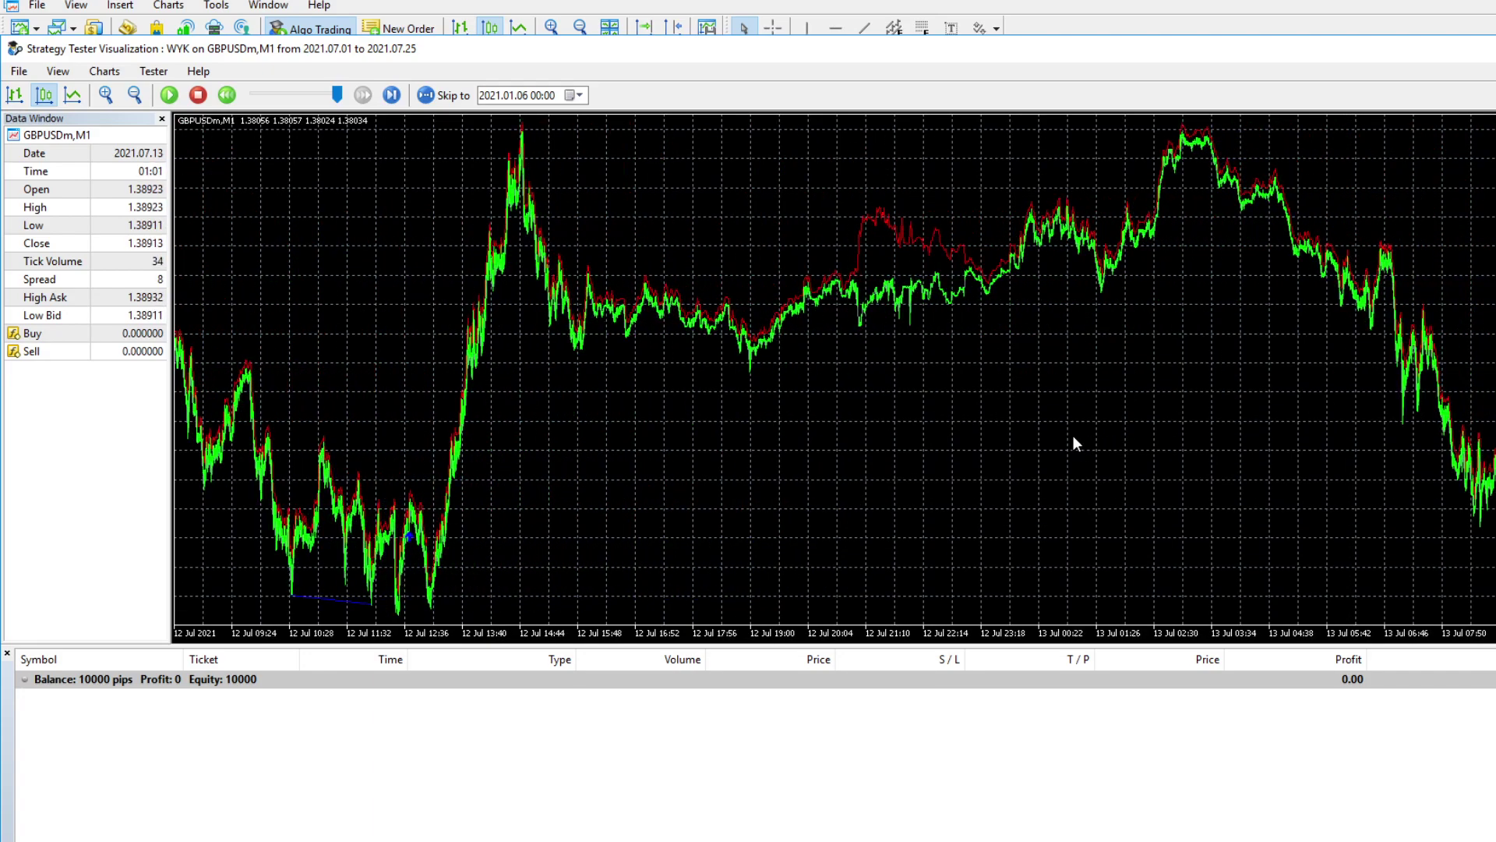
pyautogui.moveTo(863, 475); pyautogui.dragTo(616, 468)
pyautogui.click(169, 95)
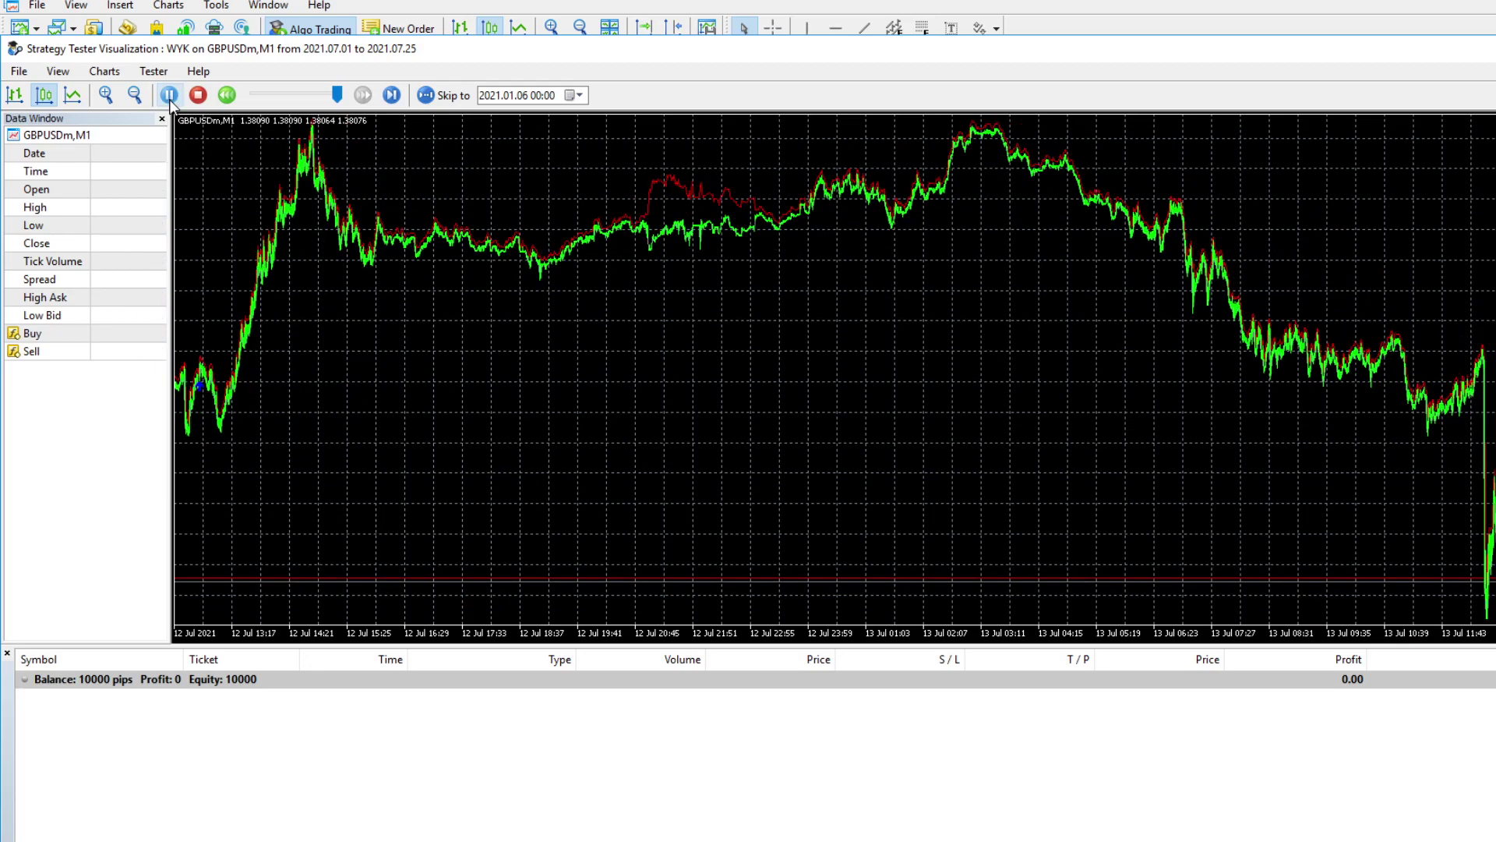
pyautogui.click(169, 95)
pyautogui.moveTo(409, 367); pyautogui.dragTo(544, 399)
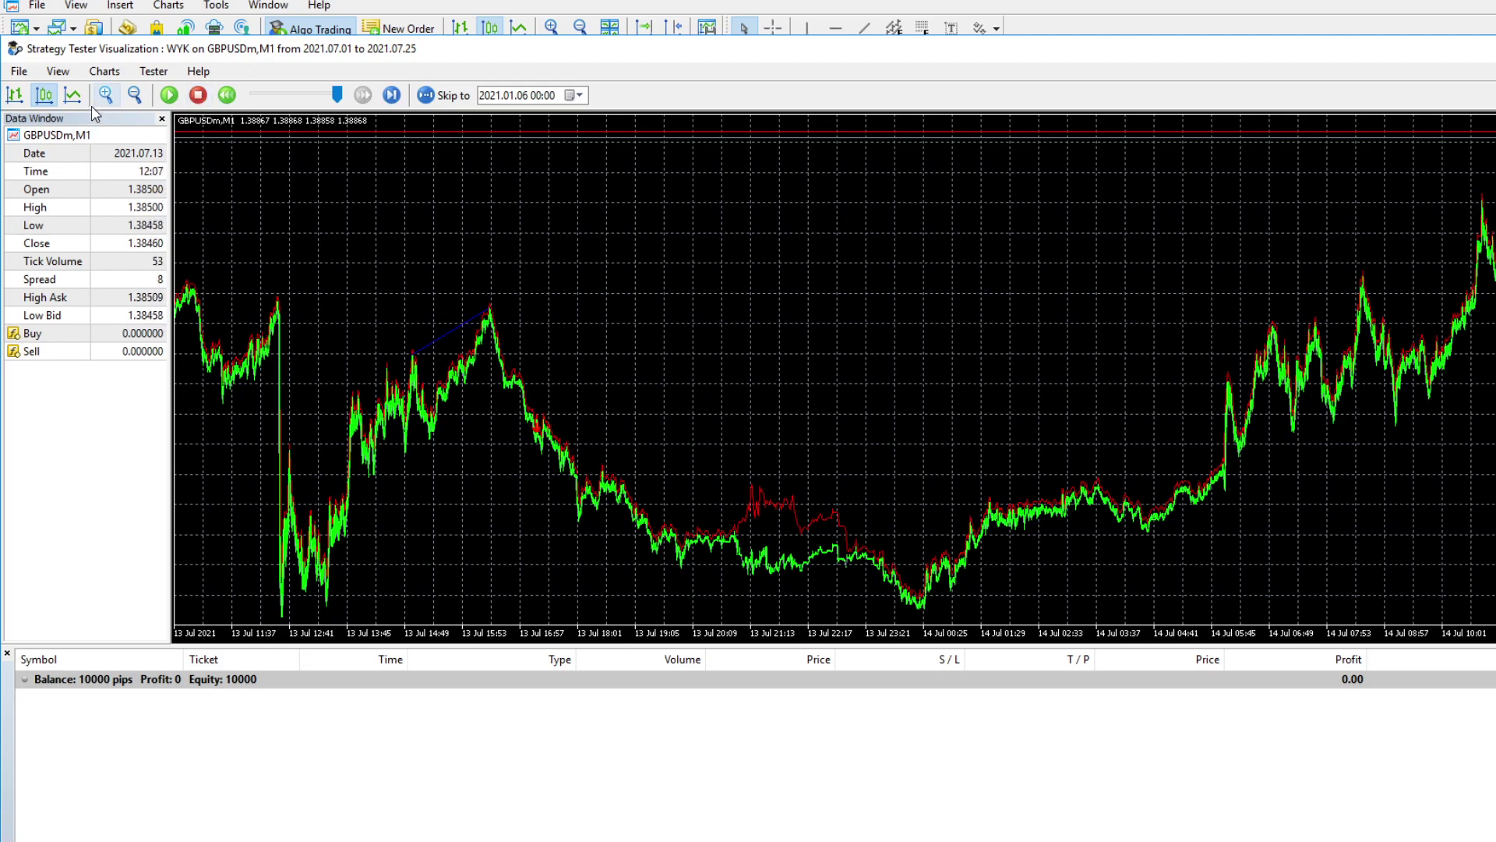
# Measure the move across the 13 Jul bars, then let the playback run to 23 Jul
pyautogui.middleClick(607, 419)
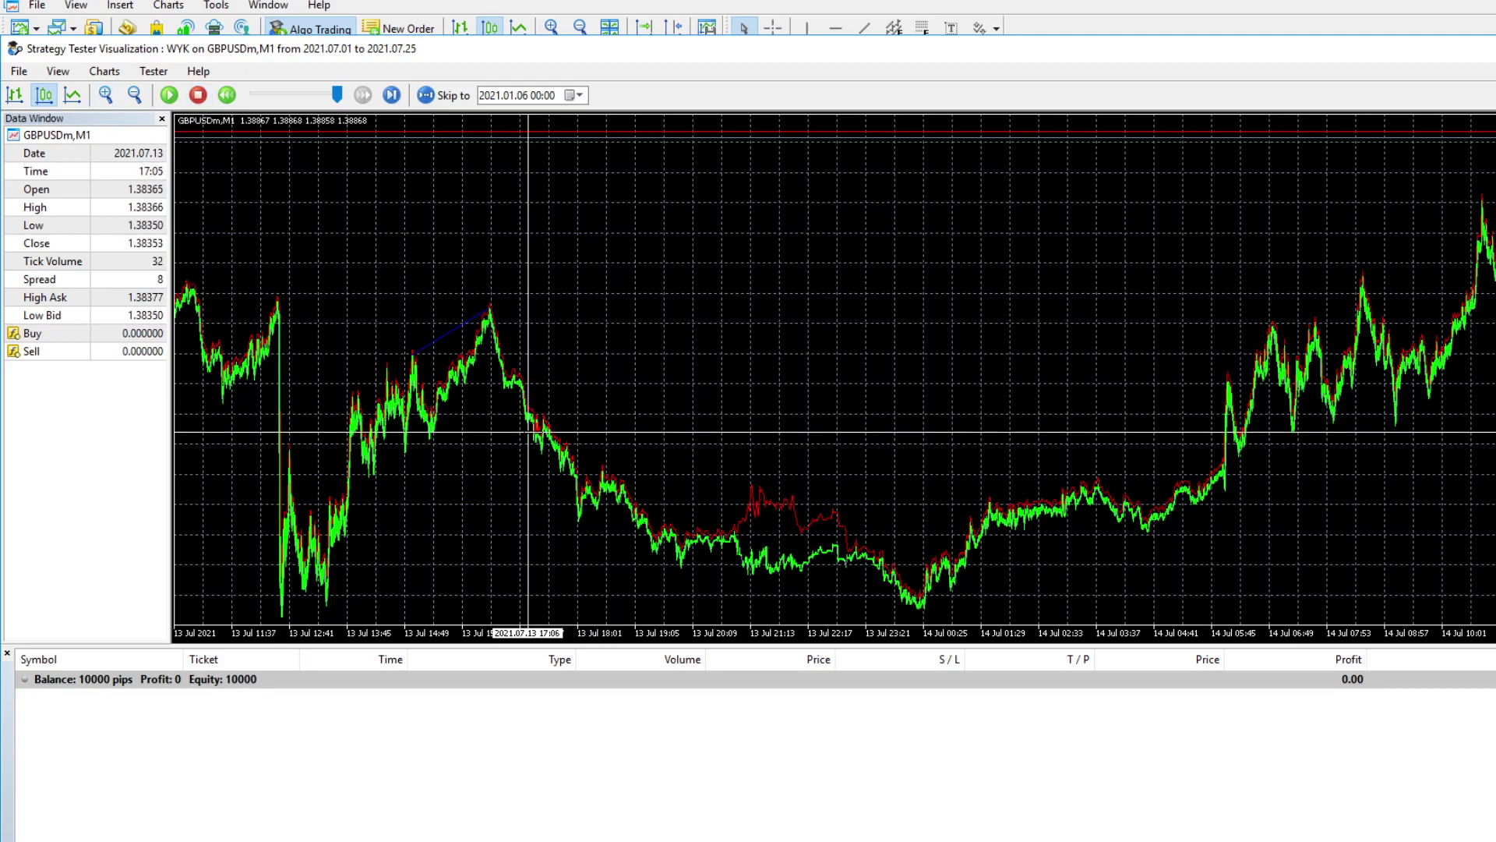
pyautogui.moveTo(536, 431); pyautogui.dragTo(765, 443)
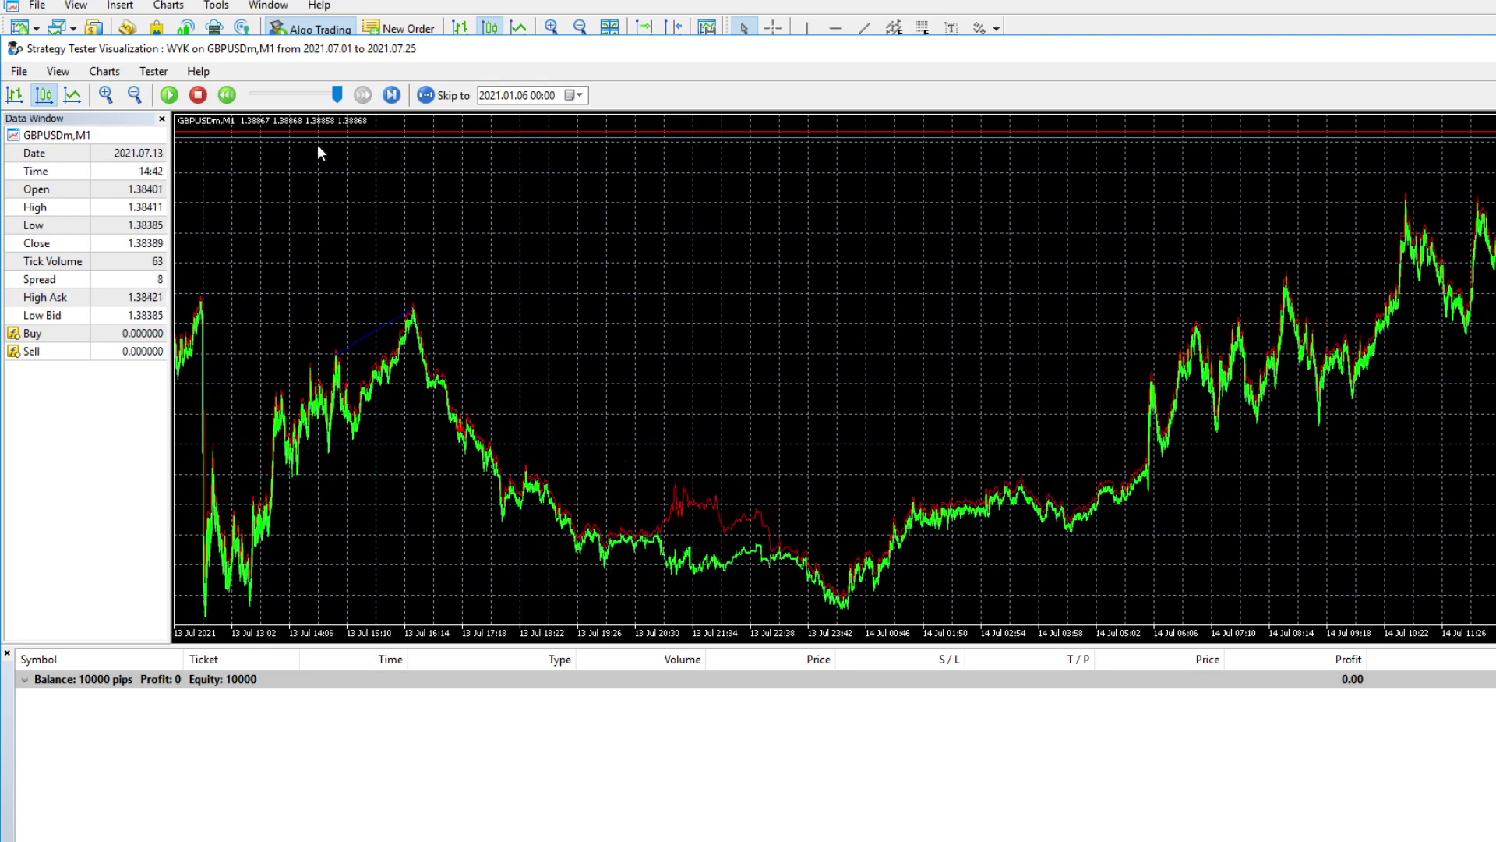
pyautogui.click(181, 99)
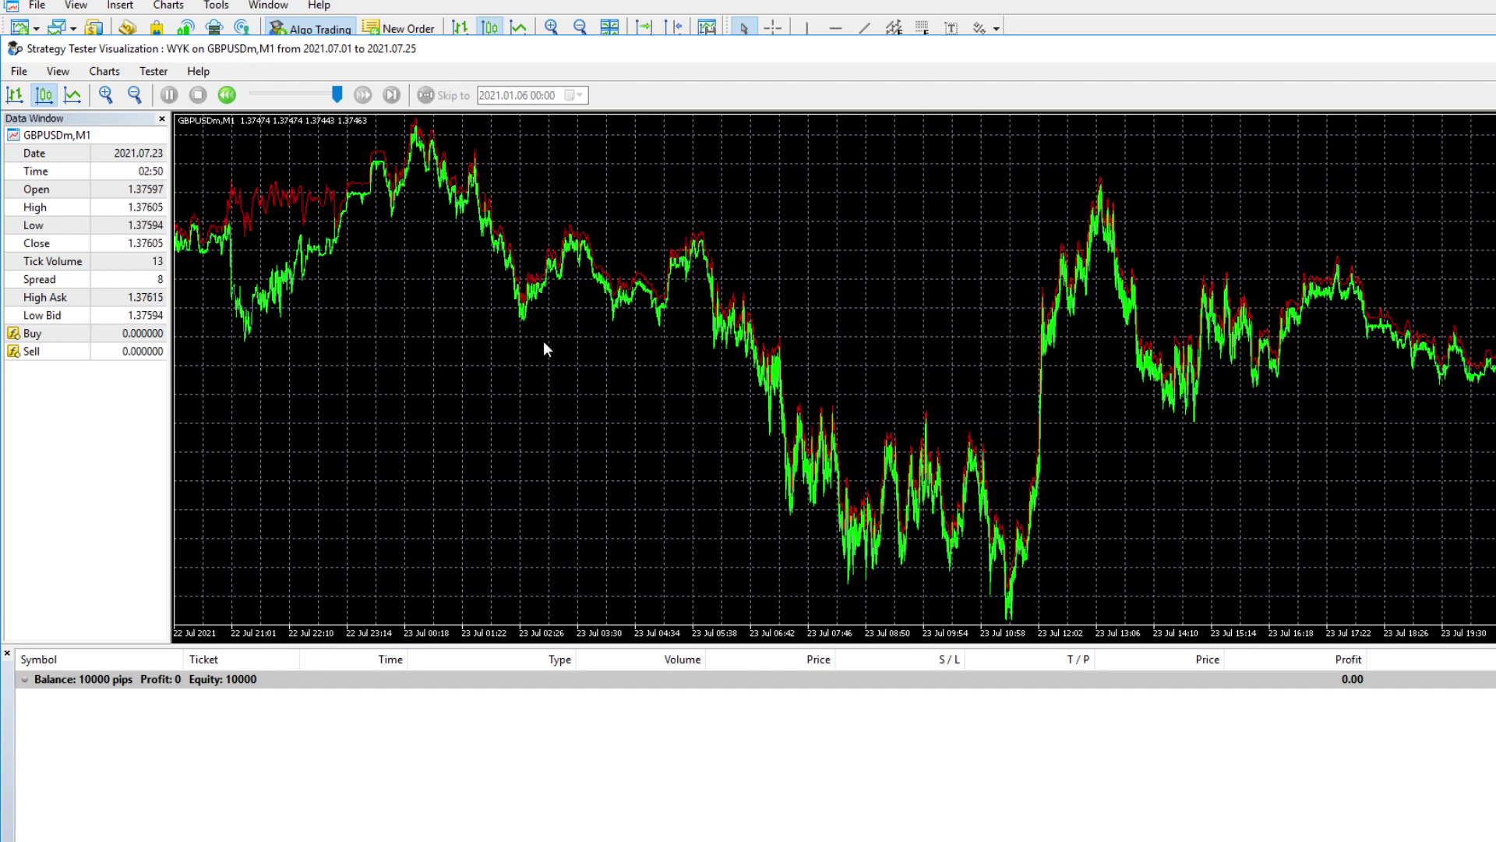
# Leave the tester visualization to return to the AUDGBP chart above the WYK.ex5 settings
pyautogui.hotkey('alt', 'Tab')
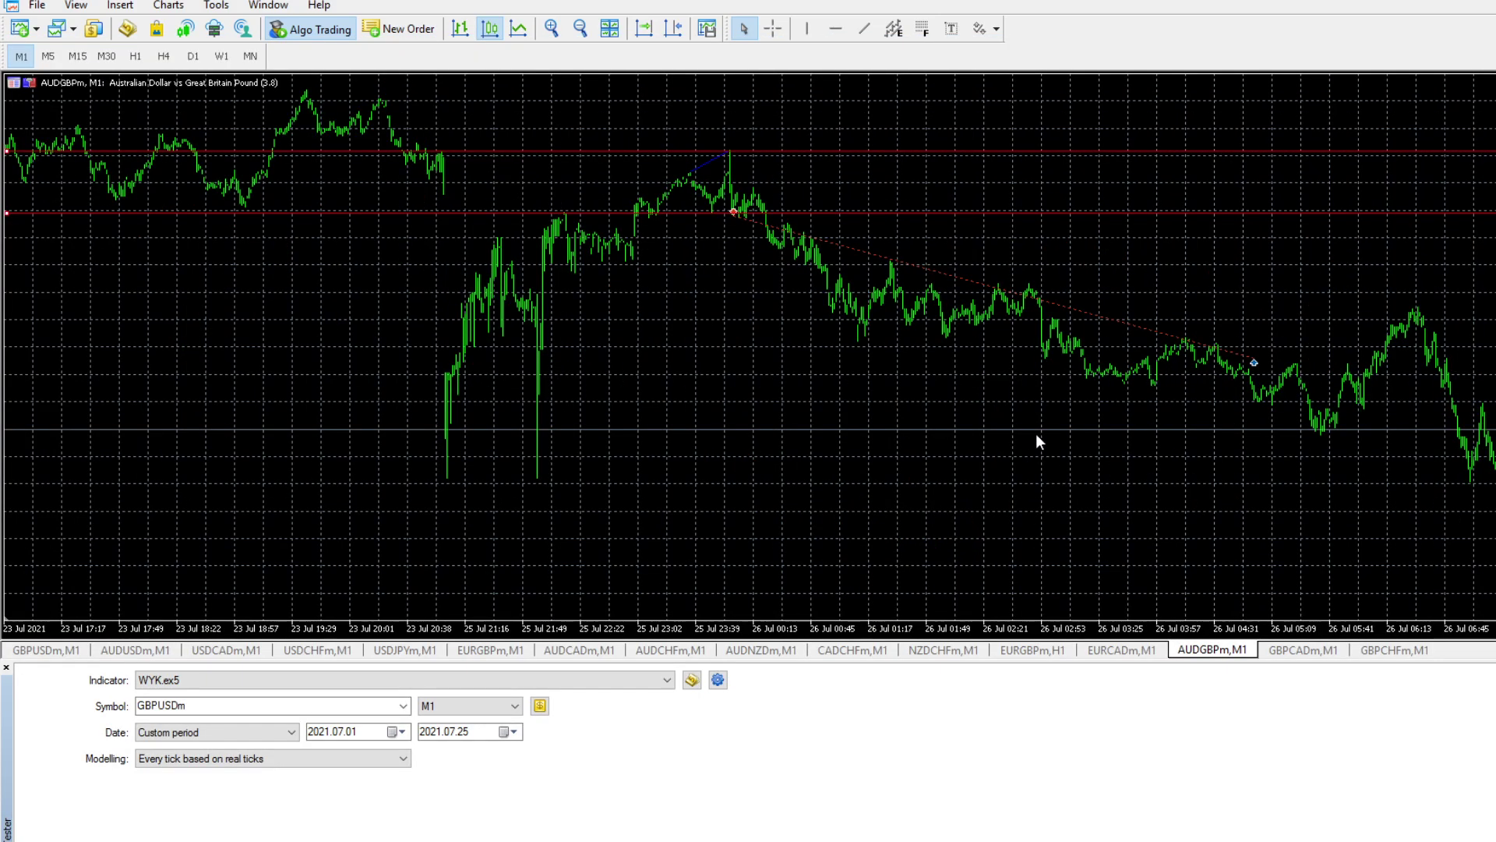